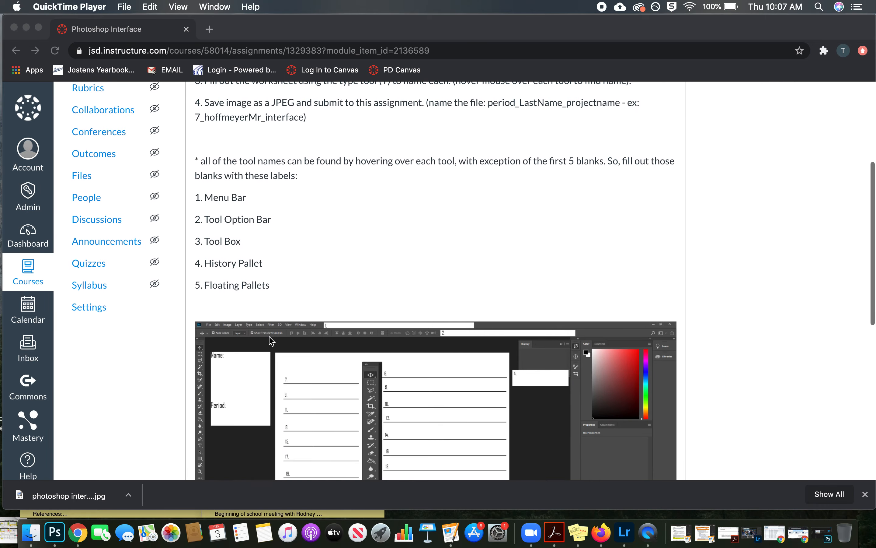
Step: Save the assignment's worksheet image to the Desktop as a JPEG and open it in Photoshop
{"action": "scroll", "coordinate": [324, 401], "scroll_direction": "down", "scroll_amount": 2}
{"action": "scroll", "coordinate": [323, 405], "scroll_direction": "down", "scroll_amount": 1}
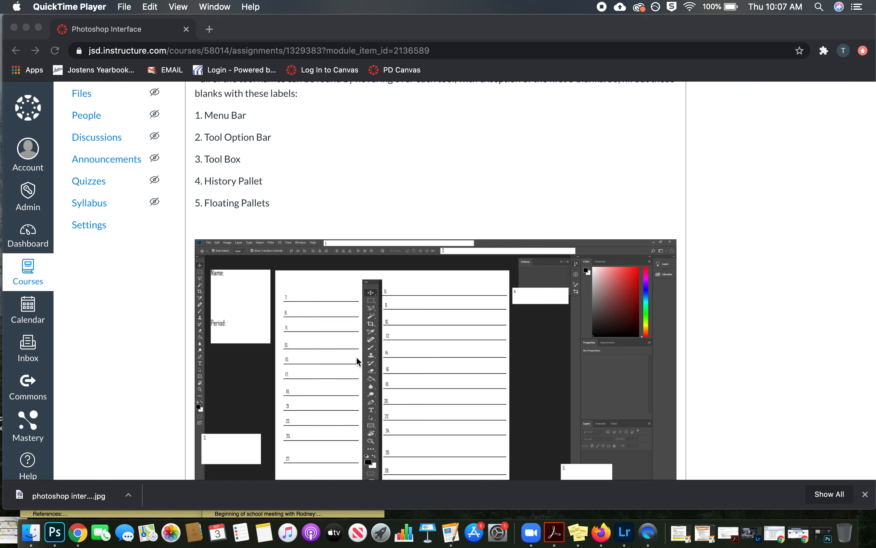
{"action": "scroll", "coordinate": [356, 358], "scroll_direction": "up", "scroll_amount": 10}
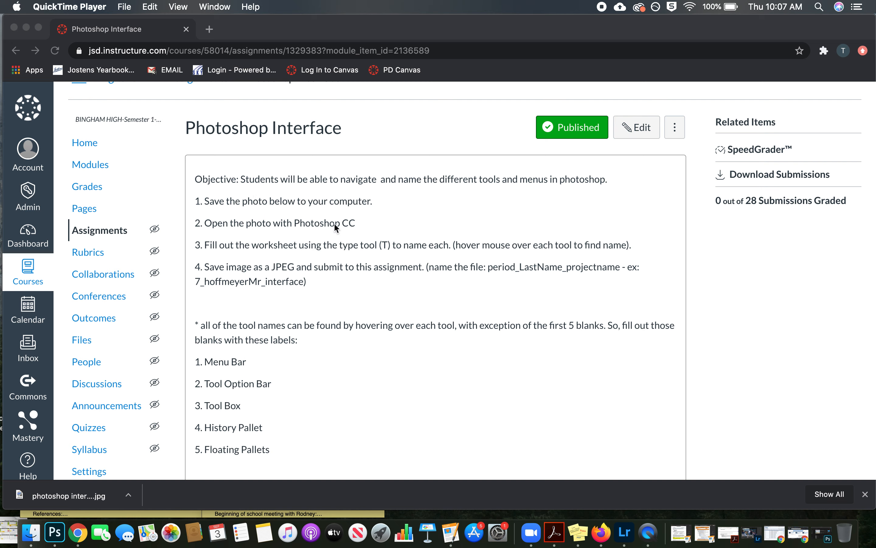
{"action": "scroll", "coordinate": [357, 274], "scroll_direction": "down", "scroll_amount": 10}
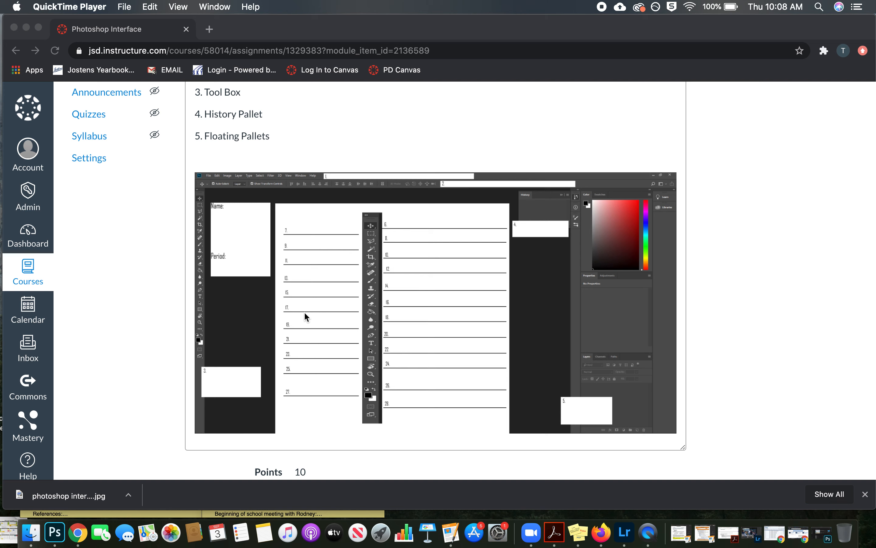
{"action": "right_click", "coordinate": [419, 294]}
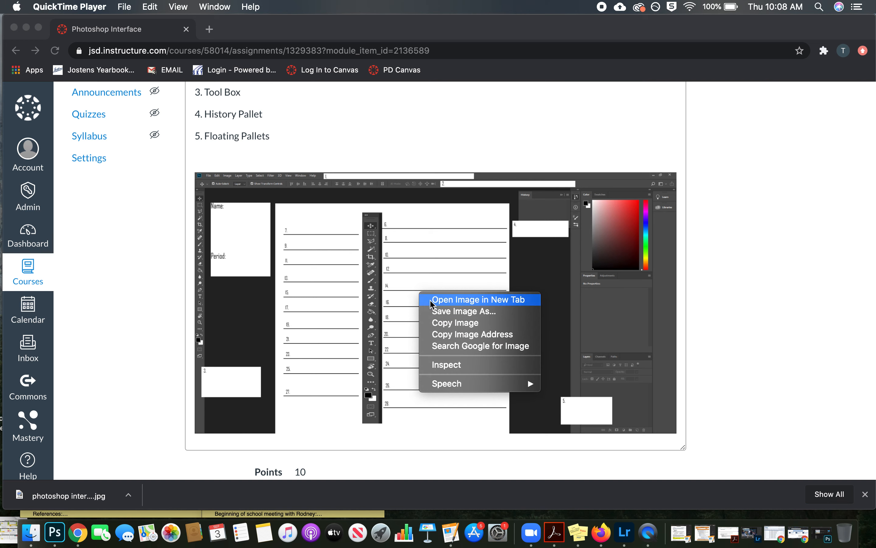
{"action": "left_click", "coordinate": [457, 312]}
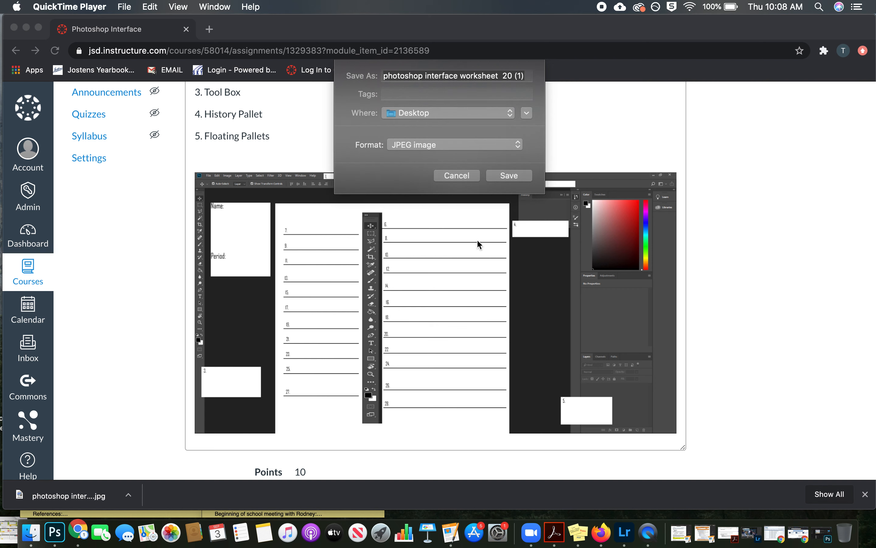
{"action": "left_click", "coordinate": [506, 178]}
{"action": "left_click", "coordinate": [508, 181]}
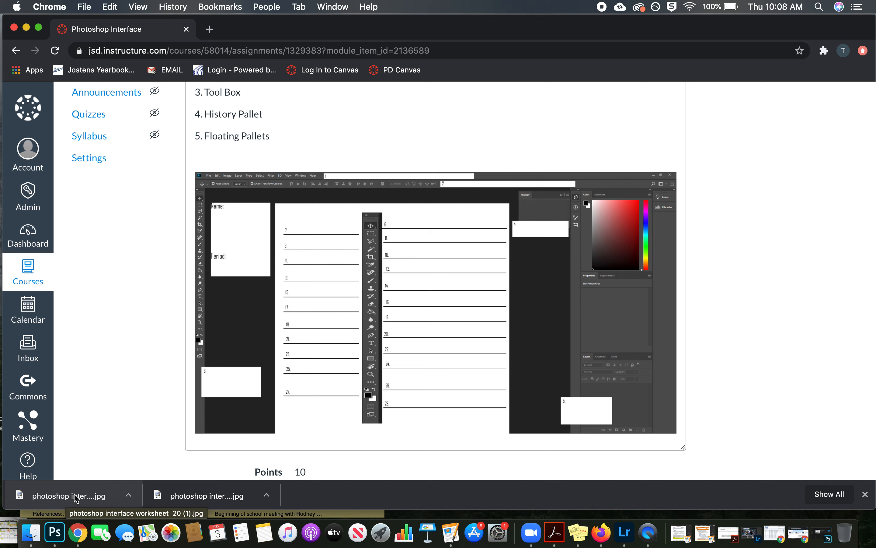
{"action": "left_click_drag", "start_coordinate": [76, 498], "coordinate": [58, 534]}
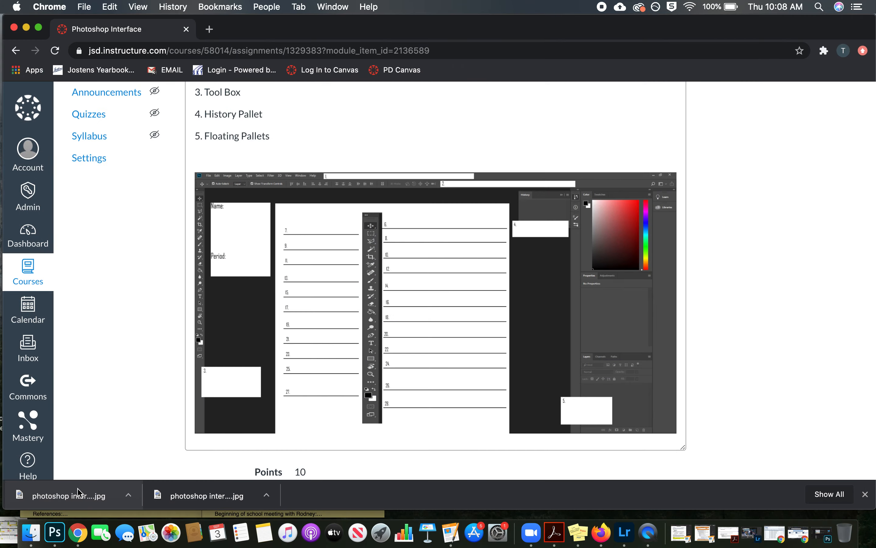
{"action": "left_click", "coordinate": [55, 532]}
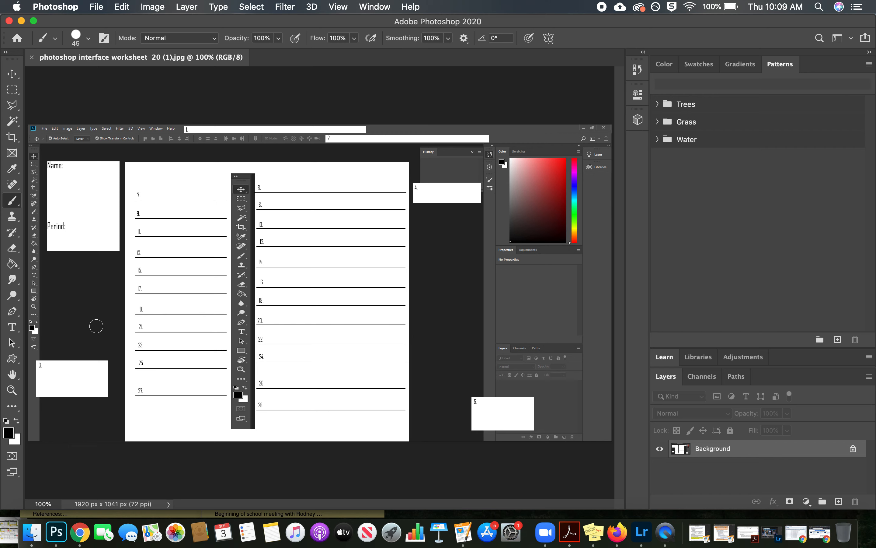
Step: Add a text layer with the person's title and last name below the worksheet's Name label
{"action": "left_click", "coordinate": [18, 330]}
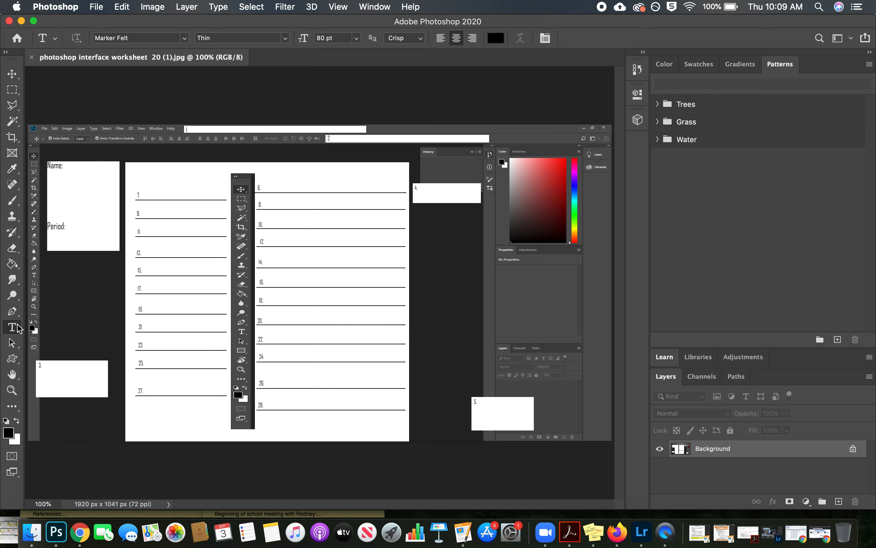
{"action": "left_click", "coordinate": [63, 189]}
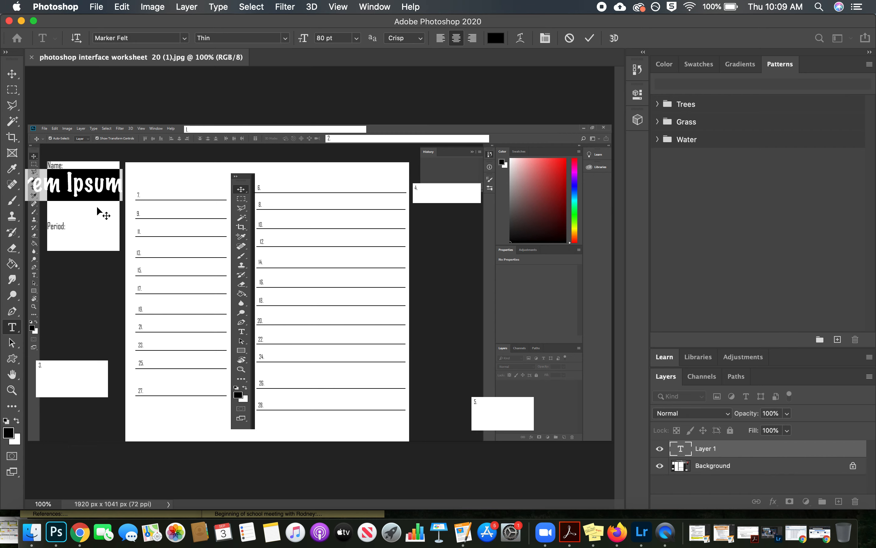
{"action": "type", "text": "MR."}
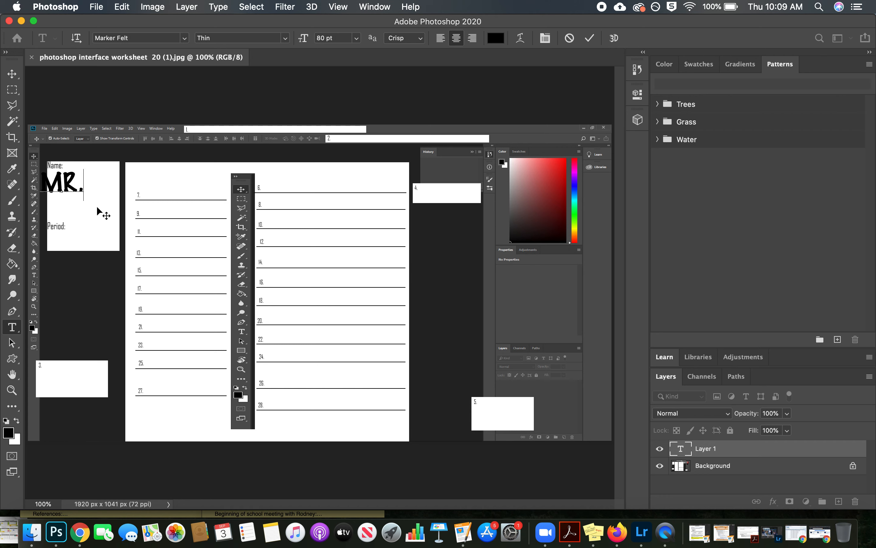
{"action": "type", "text": " Hoffmeyer"}
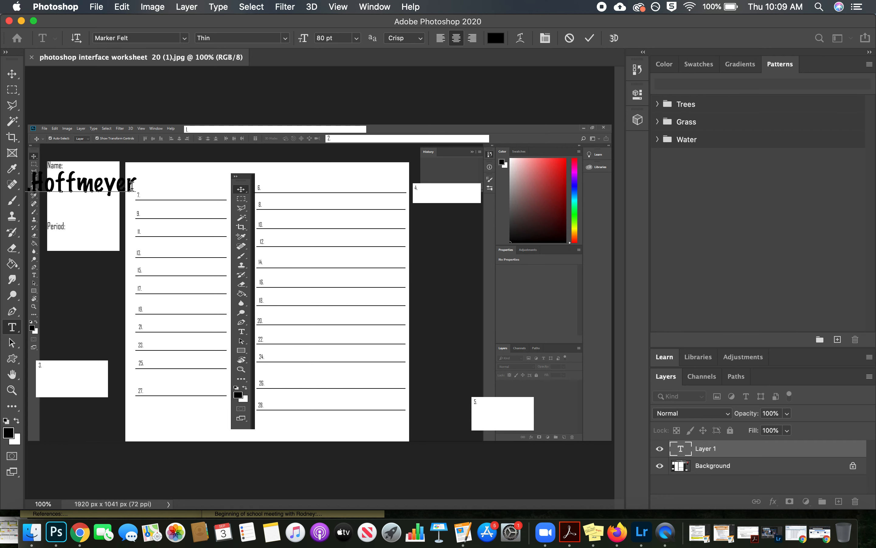
Step: Set the name text's font to American Typewriter and its size to 24 pt
{"action": "left_click_drag", "start_coordinate": [138, 186], "coordinate": [2, 175]}
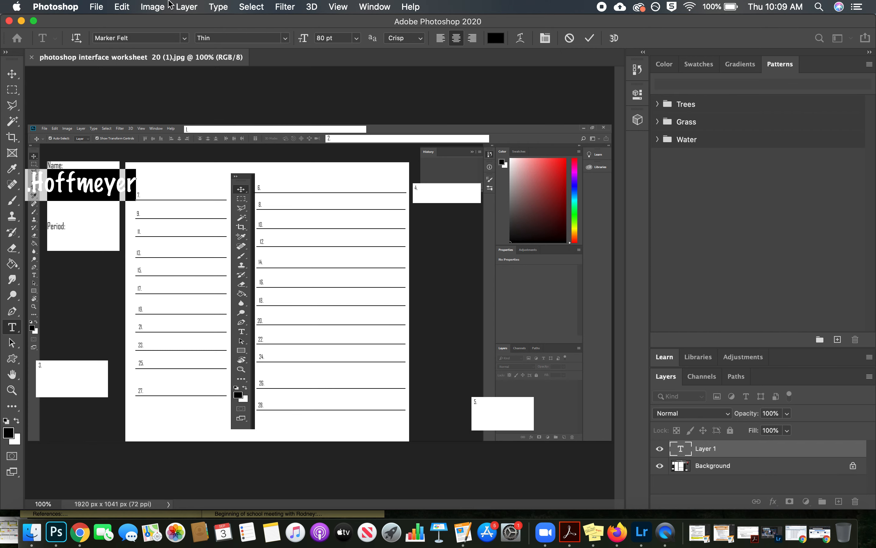
{"action": "left_click", "coordinate": [185, 38]}
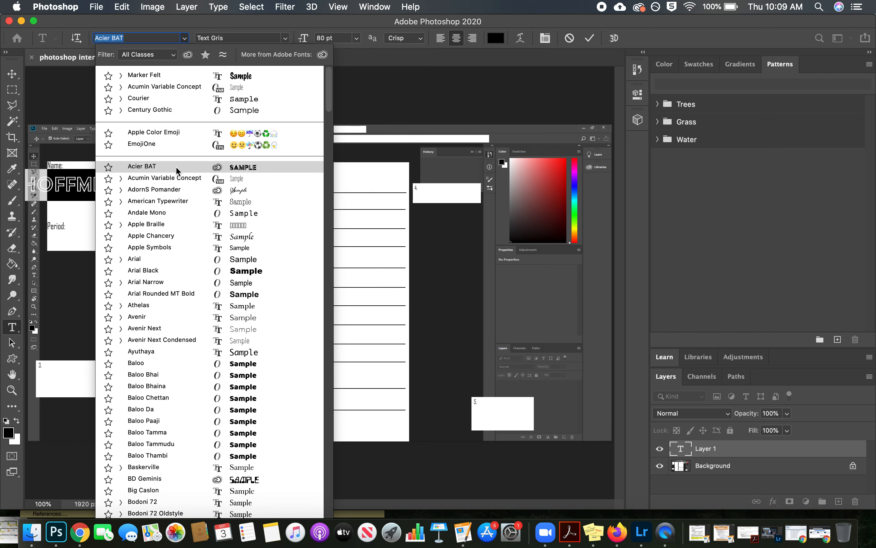
{"action": "left_click", "coordinate": [176, 202]}
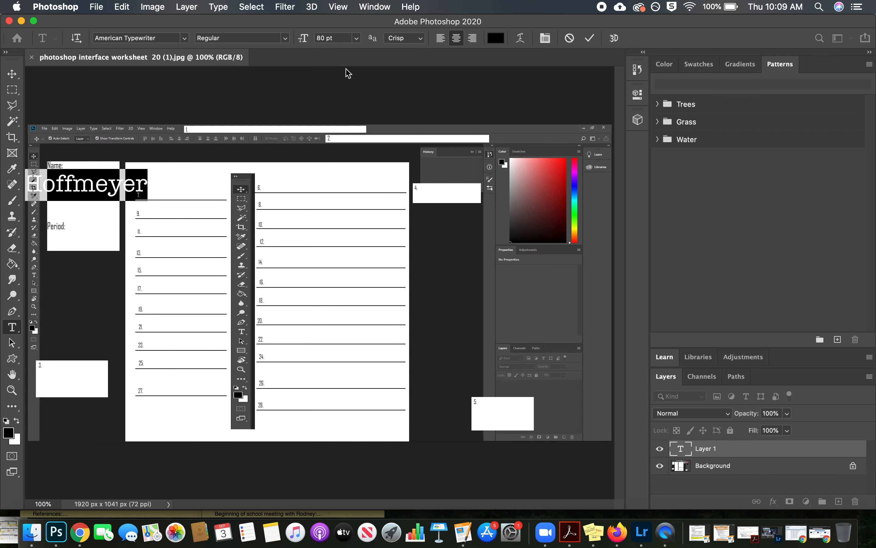
{"action": "left_click", "coordinate": [357, 37]}
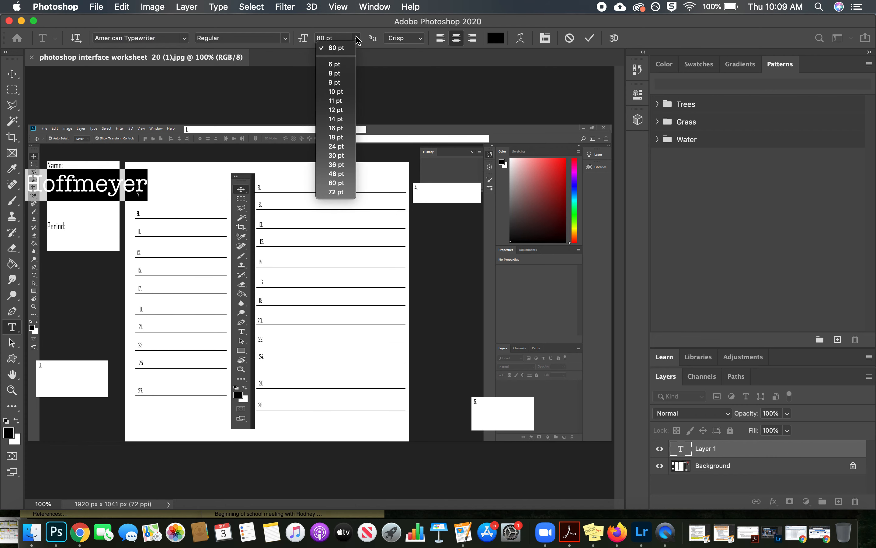
{"action": "left_click", "coordinate": [335, 137]}
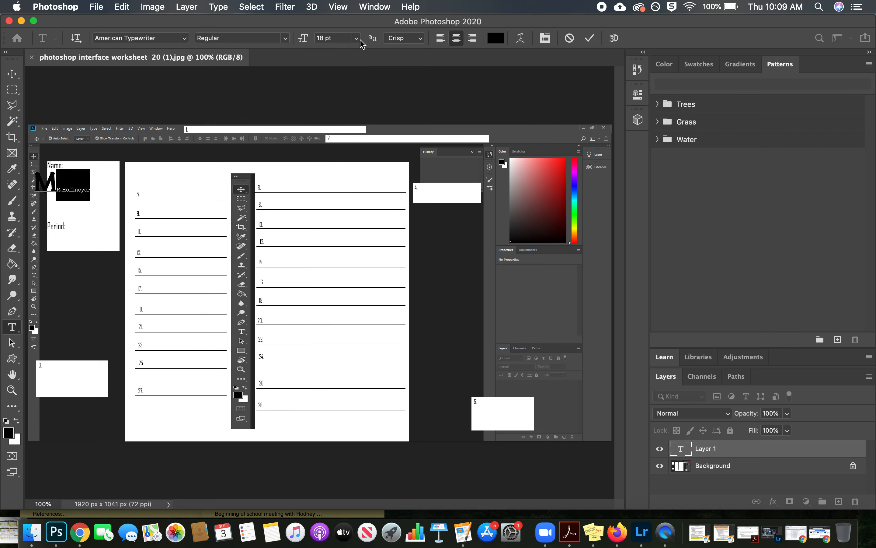
{"action": "left_click", "coordinate": [357, 38]}
{"action": "left_click", "coordinate": [336, 146]}
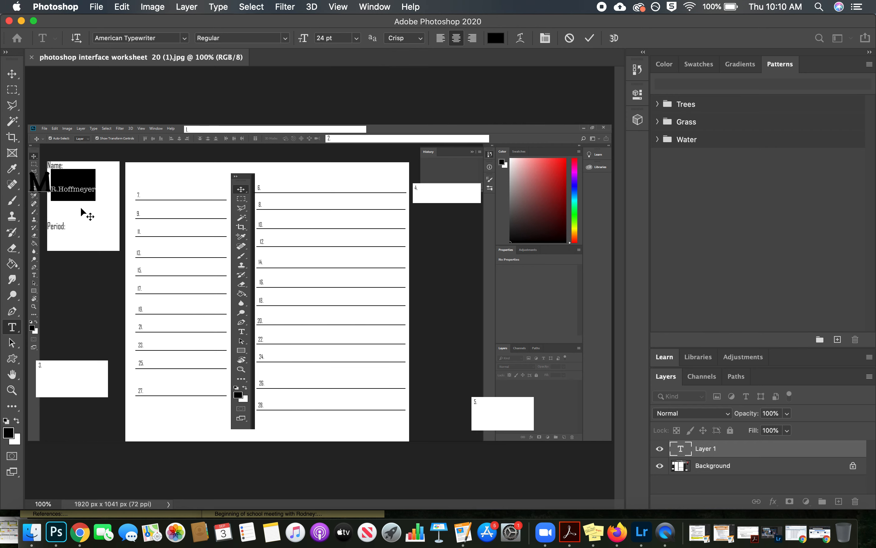
Step: Select the entire name text, including its first letter, and set its size to 24 pt
{"action": "double_click", "coordinate": [97, 186]}
{"action": "left_click_drag", "start_coordinate": [11, 186], "coordinate": [110, 192]}
{"action": "key", "text": "super+a"}
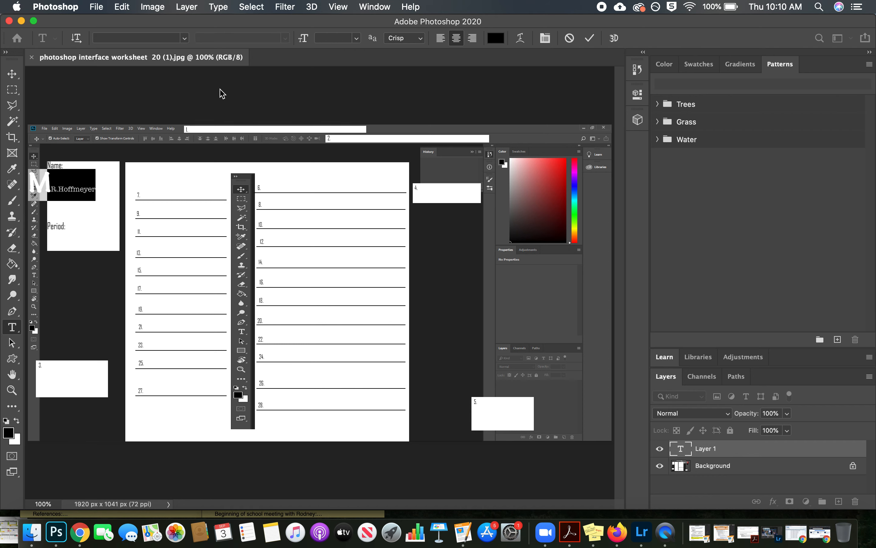
{"action": "left_click", "coordinate": [95, 188]}
{"action": "left_click_drag", "start_coordinate": [97, 190], "coordinate": [27, 179]}
{"action": "left_click", "coordinate": [356, 38]}
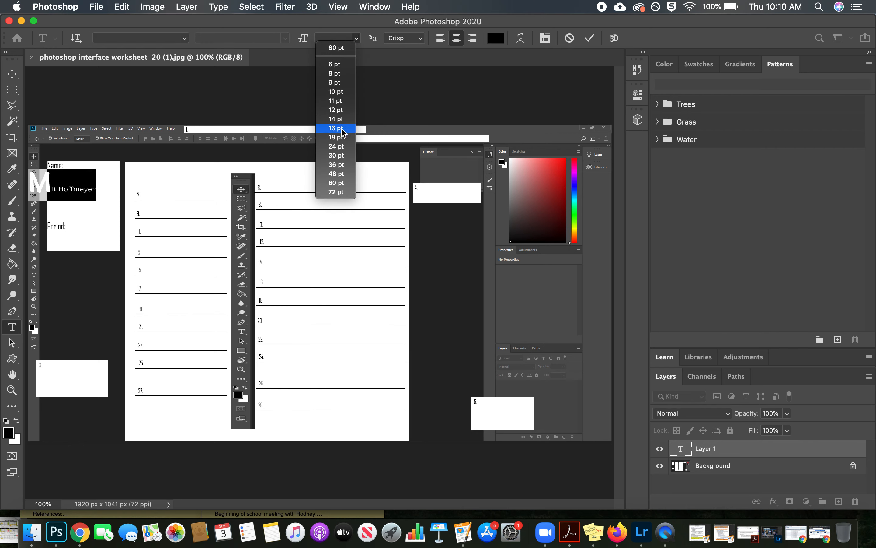
{"action": "left_click", "coordinate": [341, 146]}
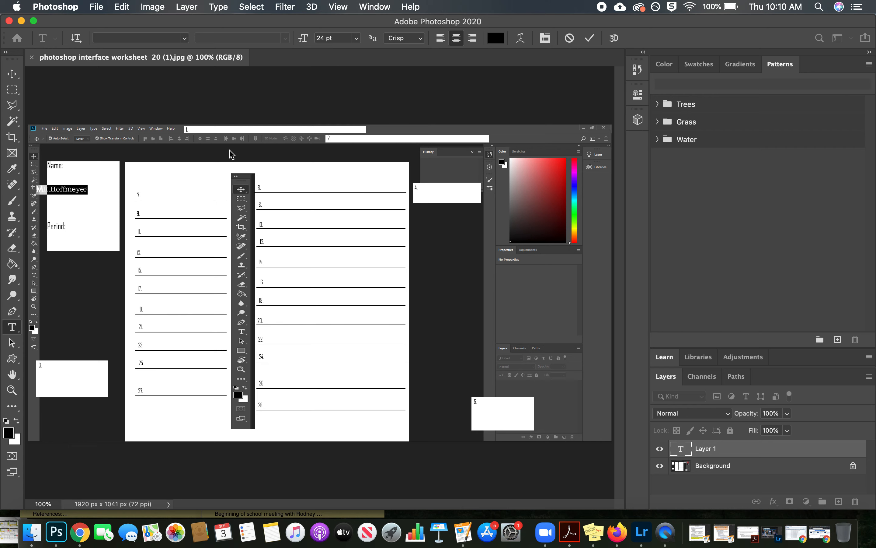
Step: Change the name text's color to blue #2b9ceb
{"action": "left_click", "coordinate": [496, 39]}
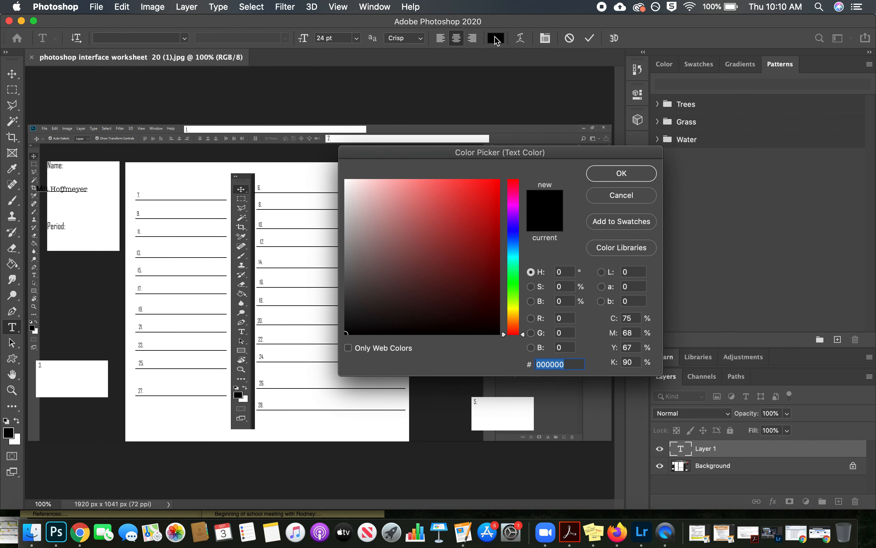
{"action": "left_click", "coordinate": [494, 224]}
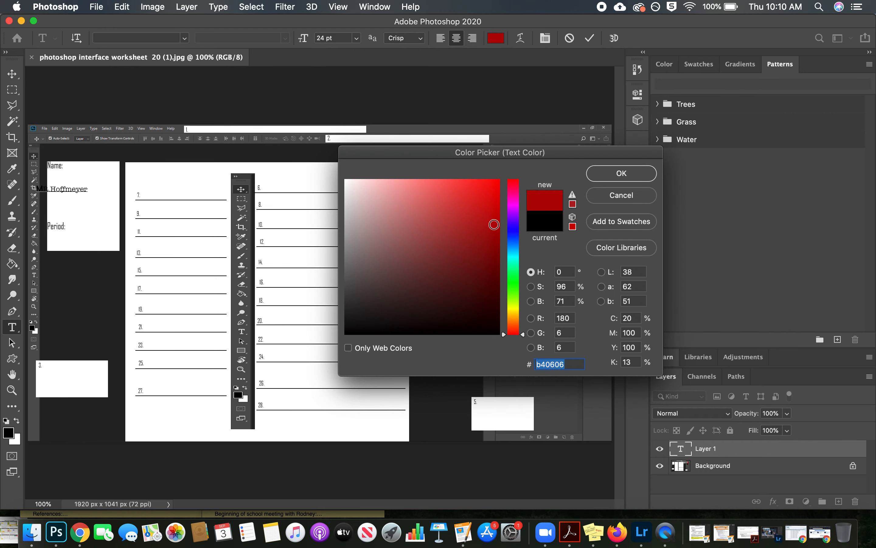
{"action": "left_click", "coordinate": [519, 236]}
{"action": "mouse_move", "coordinate": [521, 236]}
{"action": "left_mouse_down"}
{"action": "mouse_move", "coordinate": [524, 245]}
{"action": "mouse_move", "coordinate": [471, 191]}
{"action": "left_mouse_up"}
{"action": "left_click_drag", "start_coordinate": [524, 233], "coordinate": [525, 248]}
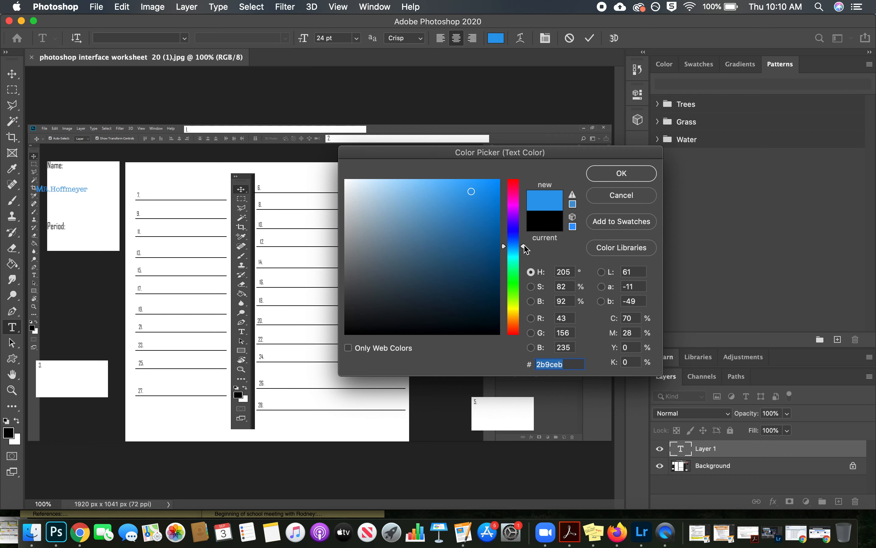
{"action": "left_click", "coordinate": [620, 174]}
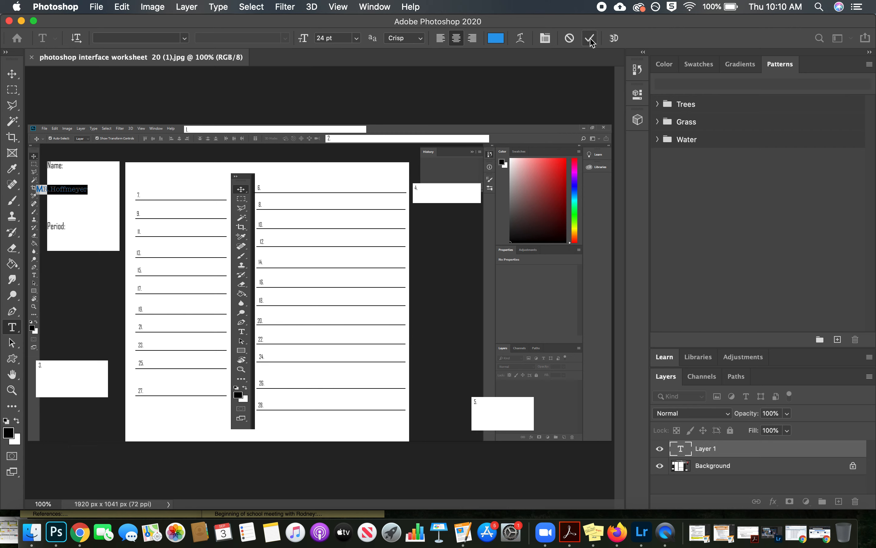
Step: Delete the formatted name text and re-enter the title and last name centered in the space below the Name label
{"action": "key", "text": "BackSpace"}
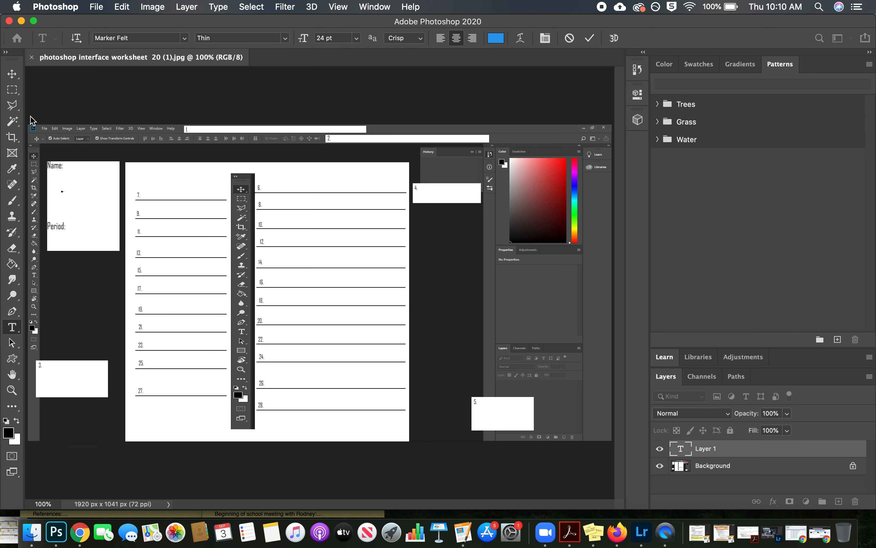
{"action": "left_click", "coordinate": [589, 38]}
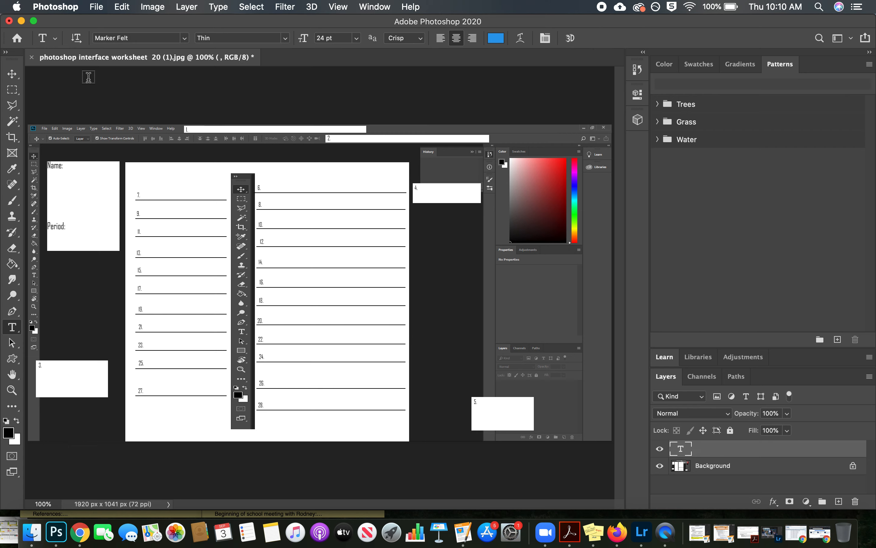
{"action": "left_click", "coordinate": [12, 74]}
{"action": "left_click_drag", "start_coordinate": [81, 180], "coordinate": [90, 190]}
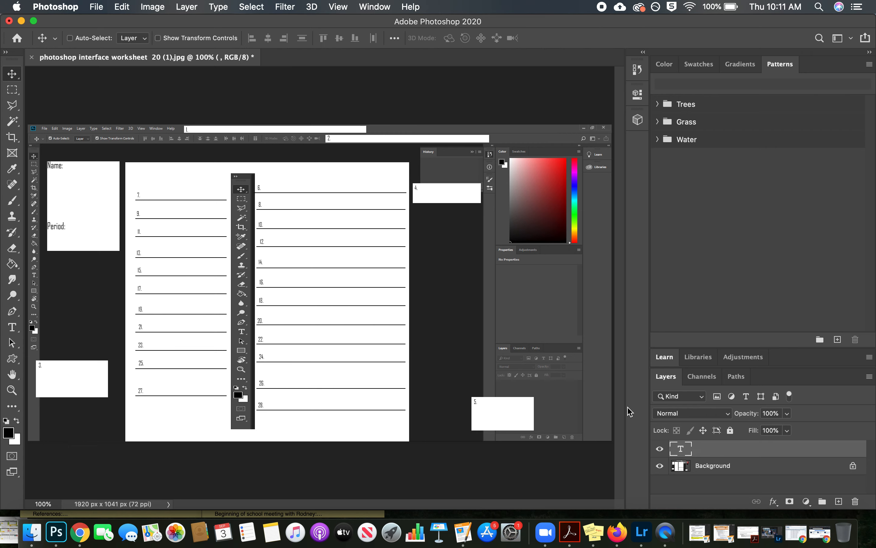
{"action": "left_click", "coordinate": [76, 191]}
{"action": "type", "text": "M"}
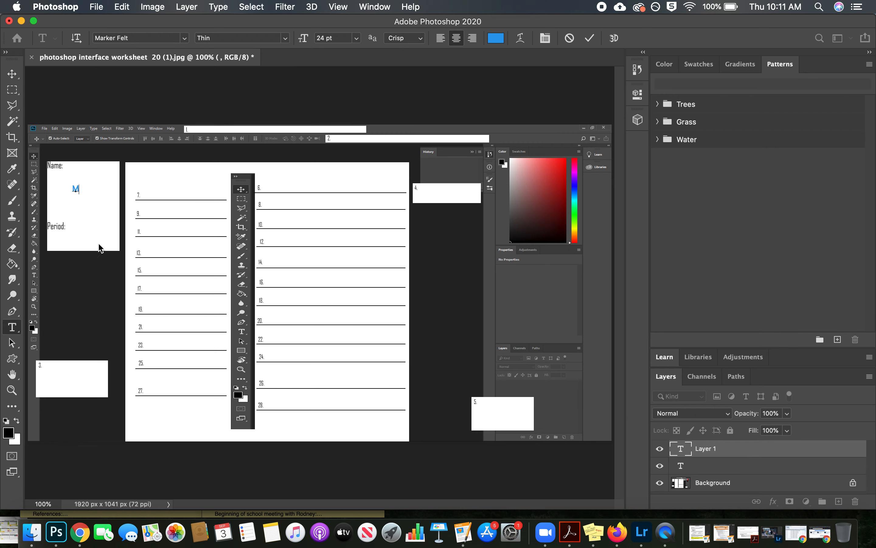
{"action": "type", "text": "R.Hoffmeyer"}
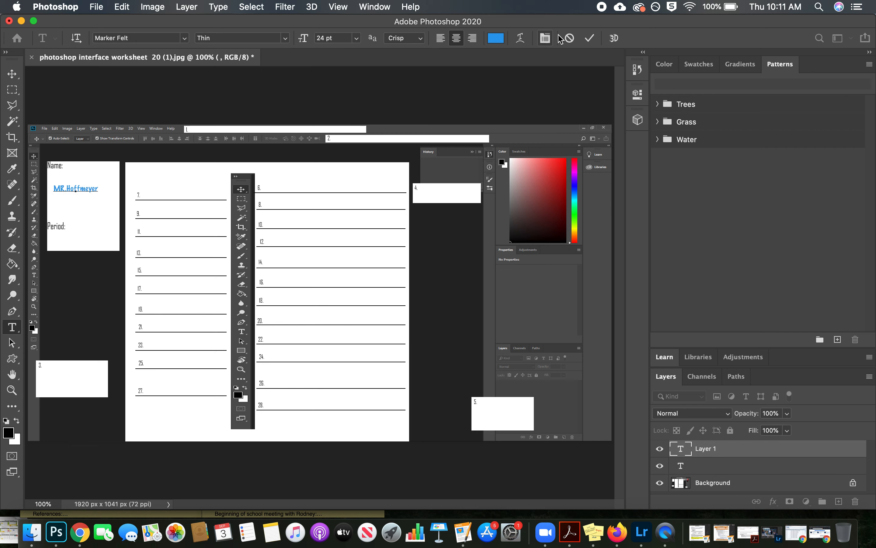
{"action": "left_click", "coordinate": [589, 38]}
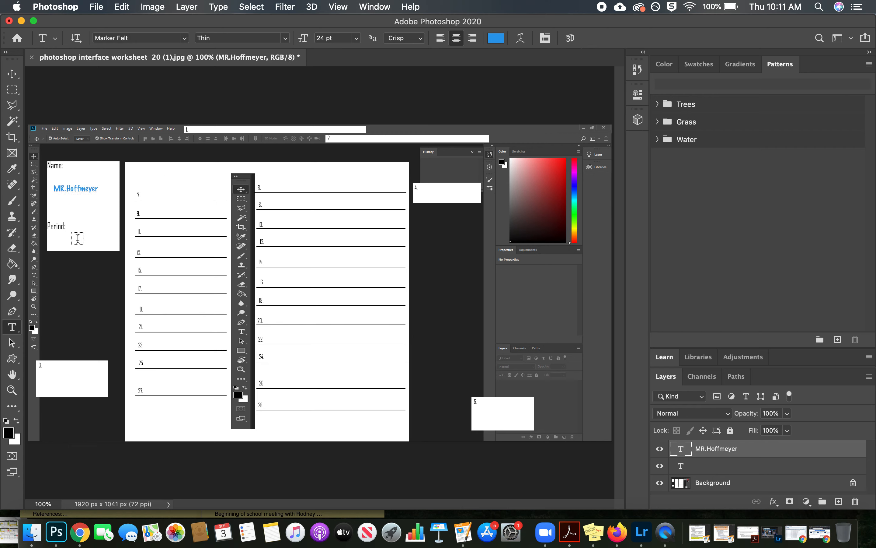
Step: Add the text 7 by the worksheet's Period label and switch to the Move tool
{"action": "left_click", "coordinate": [74, 228]}
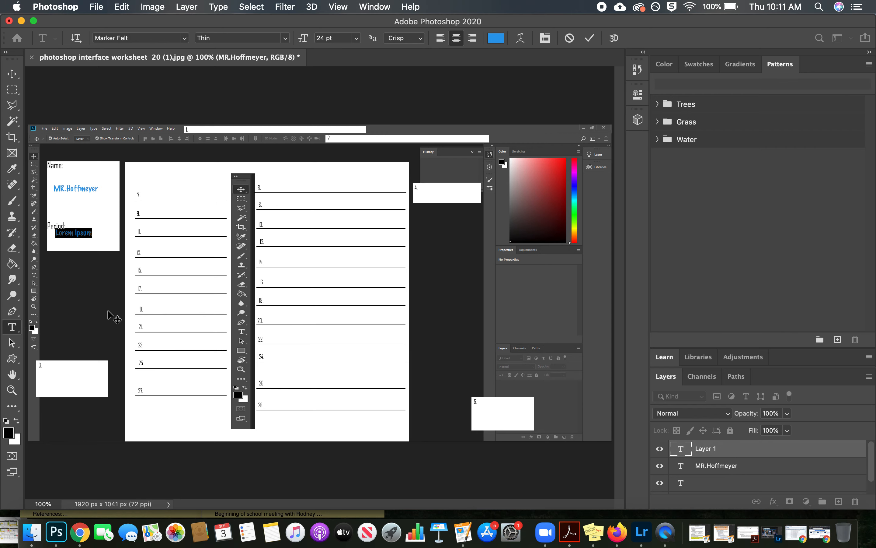
{"action": "type", "text": "7"}
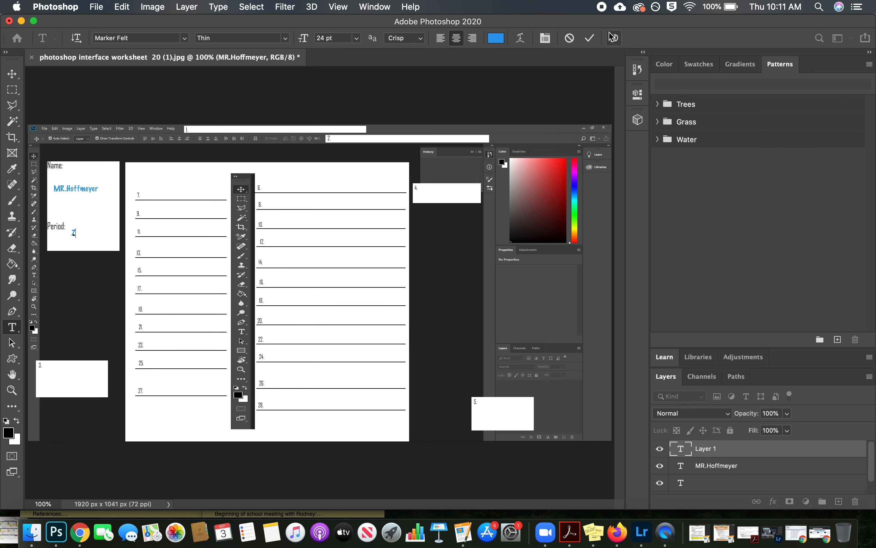
{"action": "left_click", "coordinate": [589, 38]}
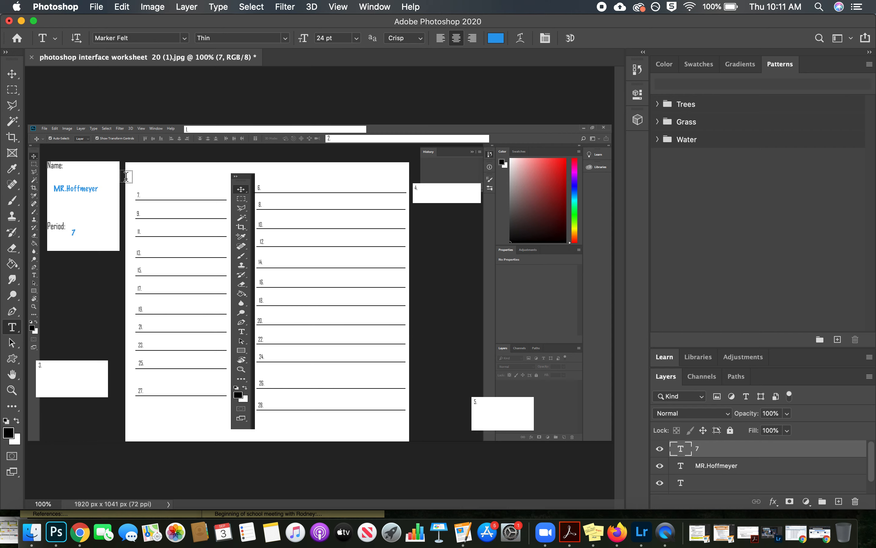
{"action": "left_click", "coordinate": [13, 74]}
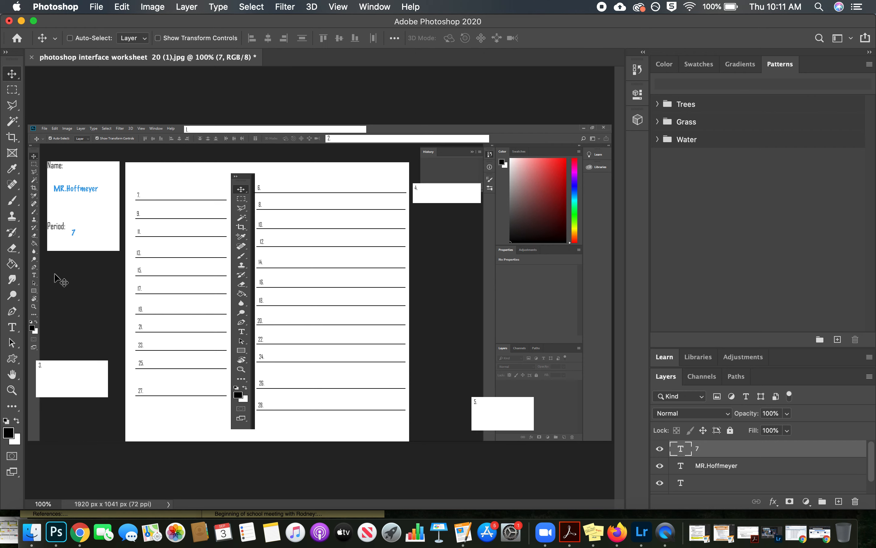
Step: Adjust the position of the 7 by the Period label and move the name text up and right, nearer the Name label
{"action": "mouse_move", "coordinate": [74, 232]}
{"action": "left_mouse_down"}
{"action": "mouse_move", "coordinate": [85, 234]}
{"action": "mouse_move", "coordinate": [78, 224]}
{"action": "left_mouse_up"}
{"action": "mouse_move", "coordinate": [86, 187]}
{"action": "left_mouse_down"}
{"action": "mouse_move", "coordinate": [96, 173]}
{"action": "mouse_move", "coordinate": [90, 203]}
{"action": "mouse_move", "coordinate": [79, 193]}
{"action": "left_mouse_up"}
{"action": "left_click", "coordinate": [717, 466]}
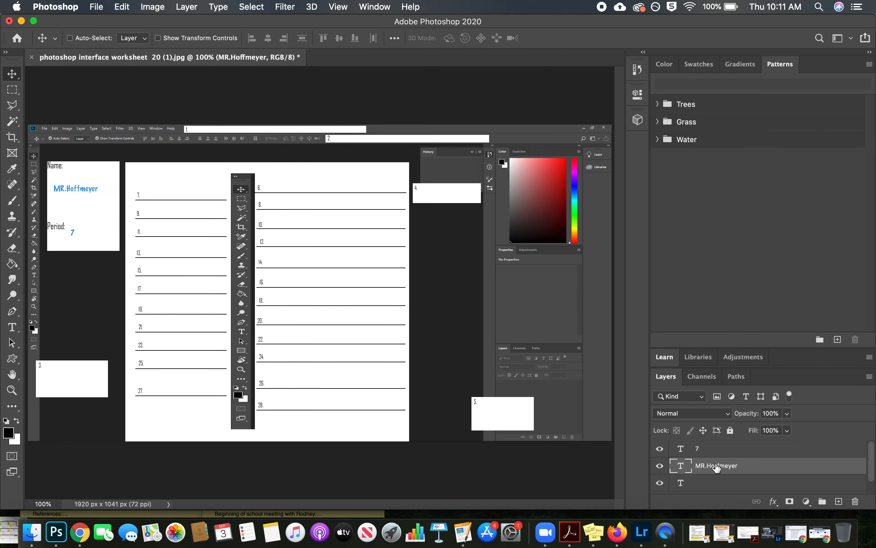
{"action": "mouse_move", "coordinate": [74, 188]}
{"action": "left_mouse_down"}
{"action": "mouse_move", "coordinate": [86, 179]}
{"action": "mouse_move", "coordinate": [83, 169]}
{"action": "mouse_move", "coordinate": [83, 180]}
{"action": "left_mouse_up"}
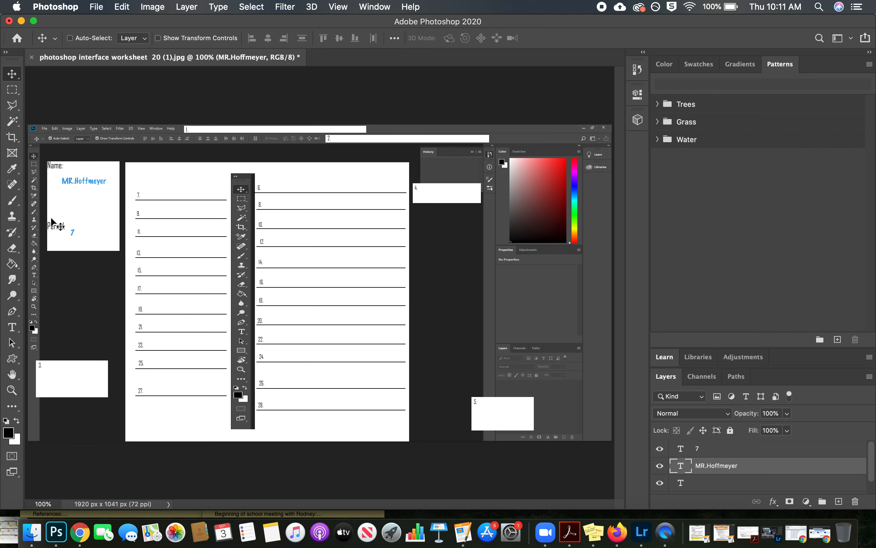
Step: Choose the Type tool, read the labels for the first five blanks on the assignment page in Chrome, and return to Photoshop
{"action": "left_click", "coordinate": [15, 326]}
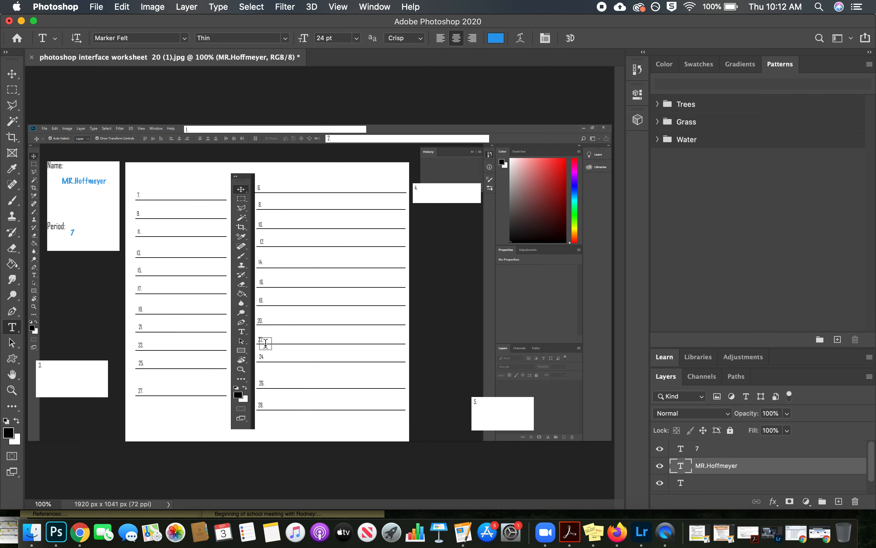
{"action": "left_click_drag", "start_coordinate": [143, 21], "coordinate": [143, 215]}
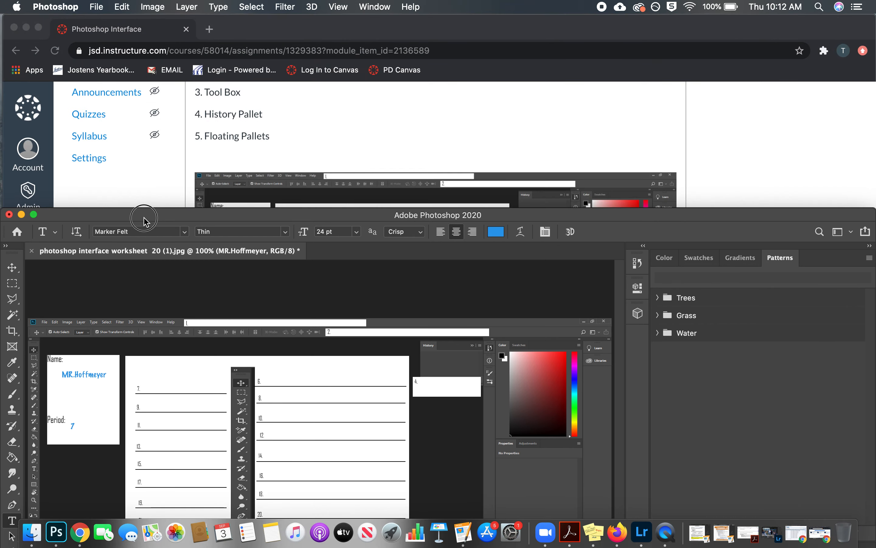
{"action": "left_click", "coordinate": [315, 31]}
{"action": "scroll", "coordinate": [341, 289], "scroll_direction": "up", "scroll_amount": 3}
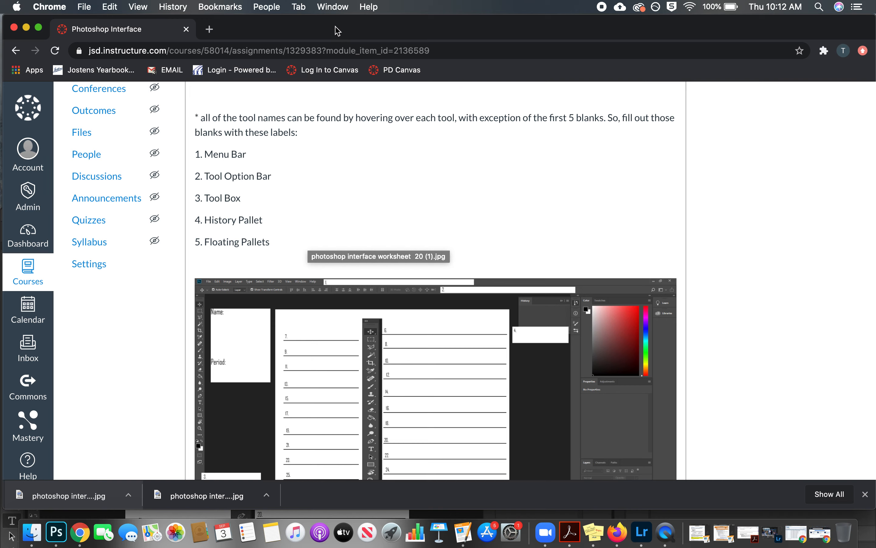
{"action": "left_click_drag", "start_coordinate": [337, 31], "coordinate": [436, 39]}
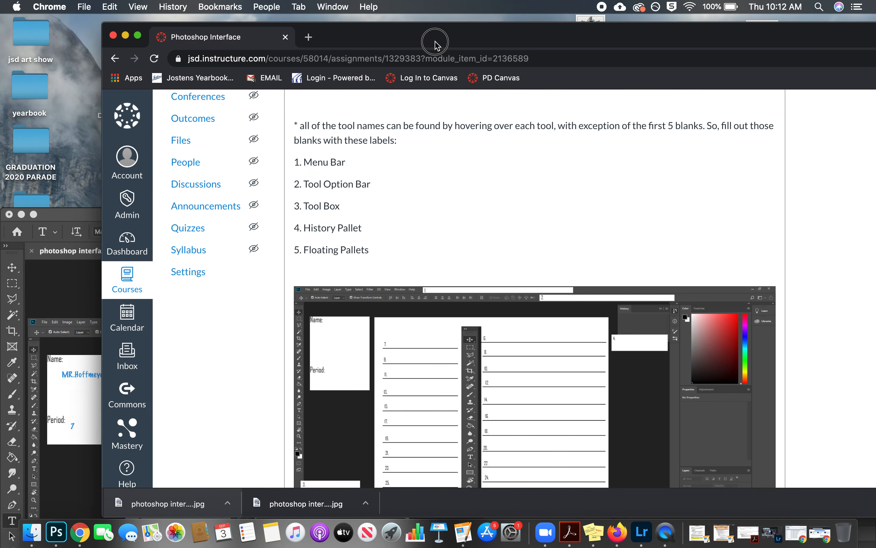
{"action": "left_click", "coordinate": [71, 221]}
{"action": "double_click", "coordinate": [105, 216]}
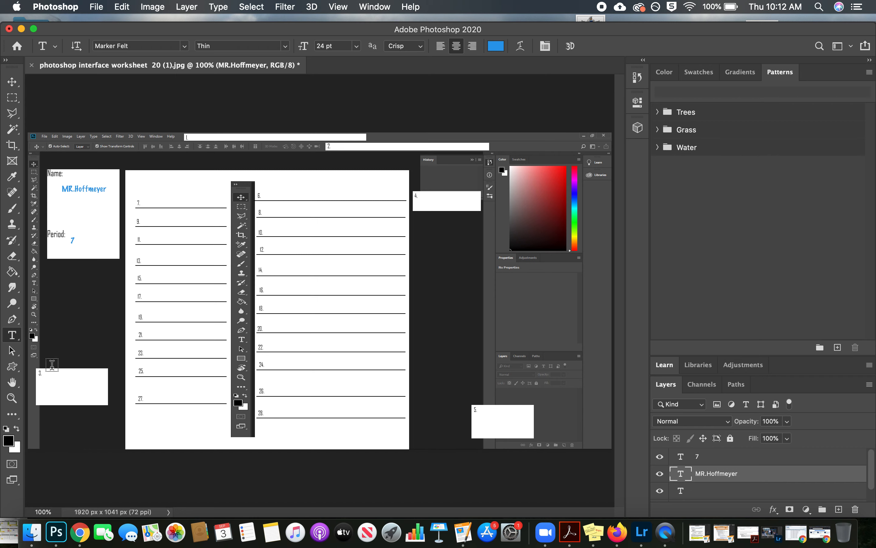
Step: Add the text Menu Bar at blank 1 and move it so it sits inside the blank
{"action": "left_click", "coordinate": [211, 139]}
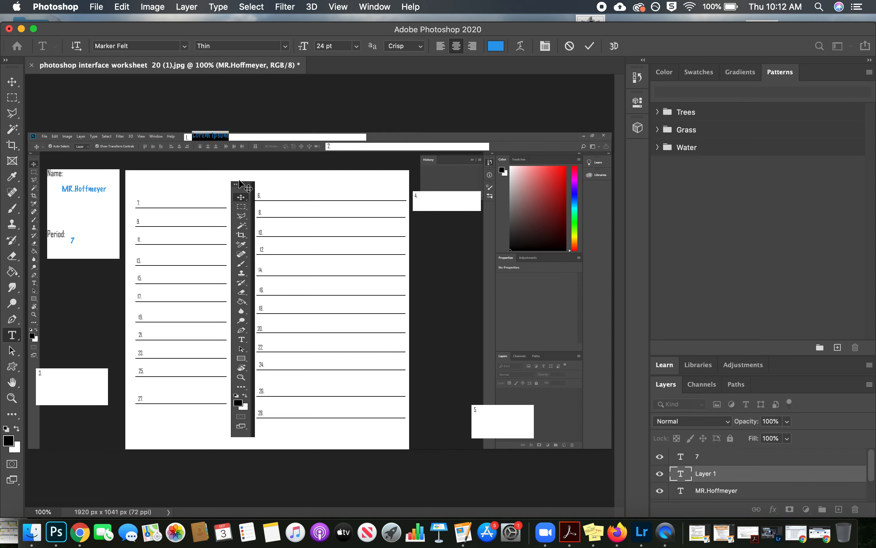
{"action": "type", "text": "Menu Bar"}
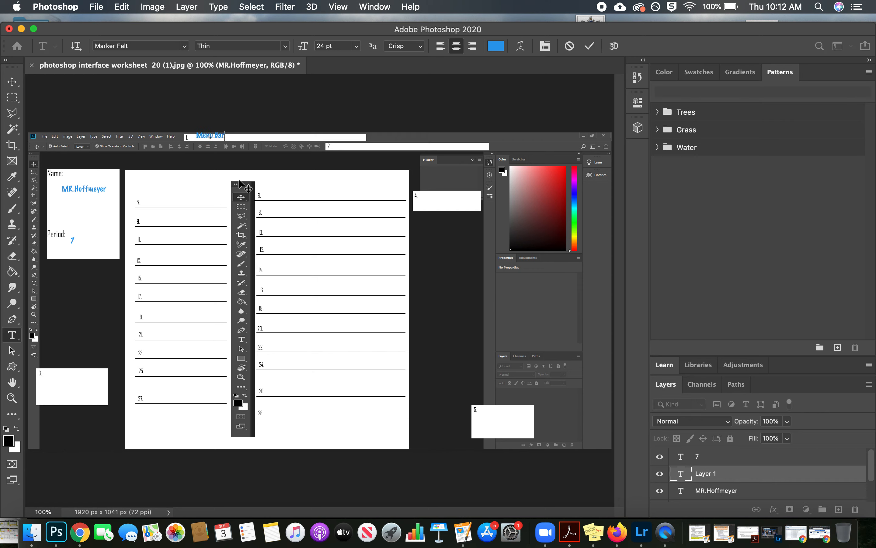
{"action": "left_click", "coordinate": [589, 46]}
{"action": "left_click", "coordinate": [13, 85]}
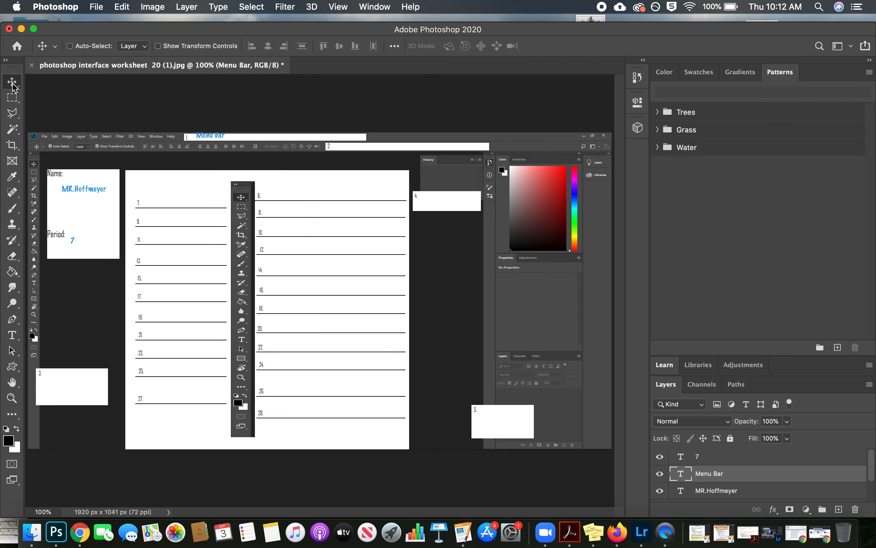
{"action": "left_click_drag", "start_coordinate": [209, 135], "coordinate": [205, 139]}
Step: Check the label for blank 2 on the assignment page in Chrome and return to the worksheet in Photoshop
{"action": "left_click_drag", "start_coordinate": [170, 32], "coordinate": [154, 170]}
{"action": "left_click", "coordinate": [358, 142]}
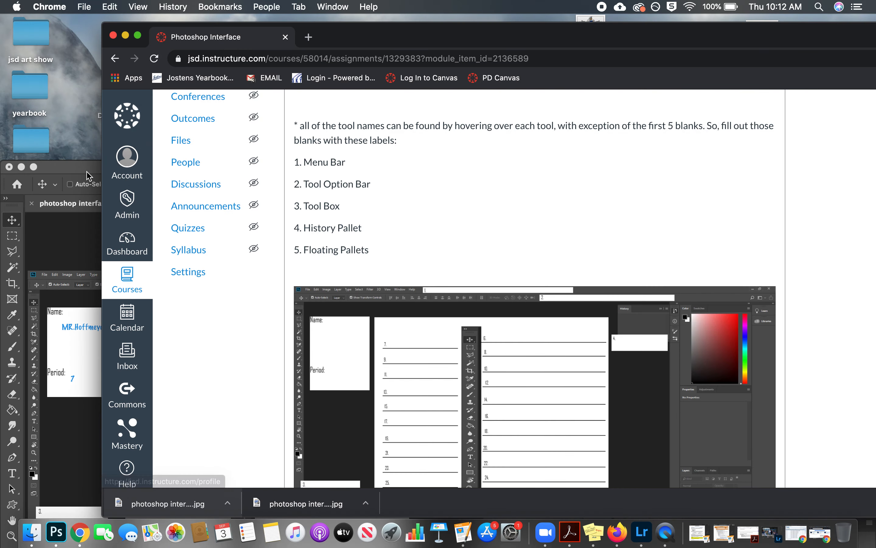
{"action": "key", "text": "super+Tab"}
{"action": "double_click", "coordinate": [152, 173]}
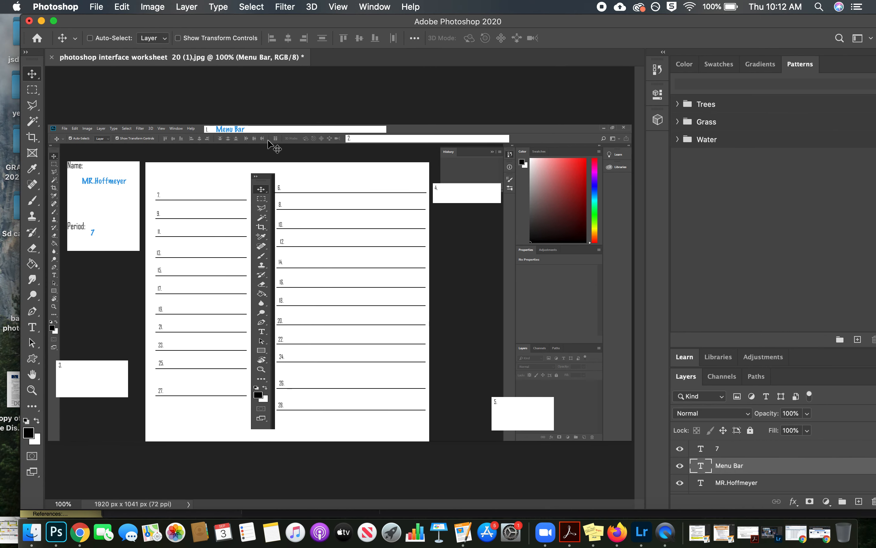
Step: Add the text Tool Option Bar at blank 2 and move it inside the blank, clear of the number
{"action": "left_click", "coordinate": [32, 327]}
{"action": "left_click", "coordinate": [365, 140]}
{"action": "type", "text": "Tool Opt"}
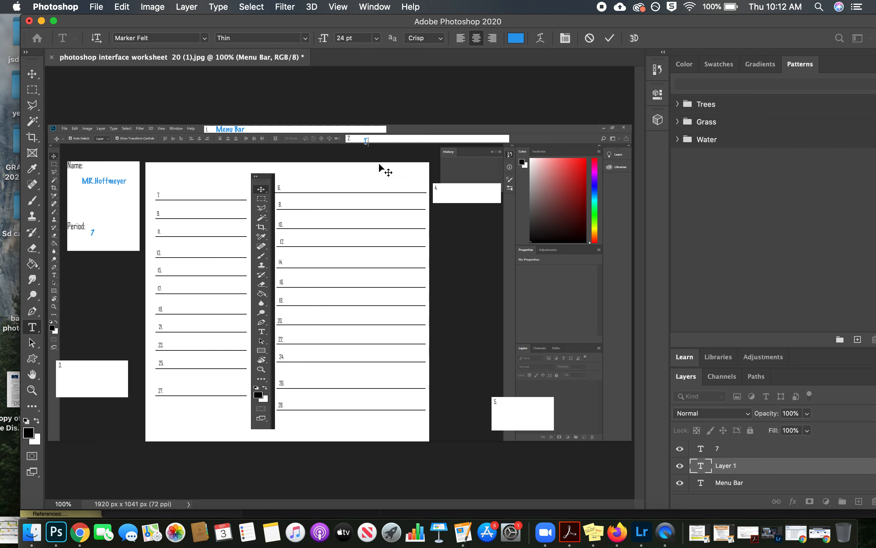
{"action": "type", "text": "ion Bar"}
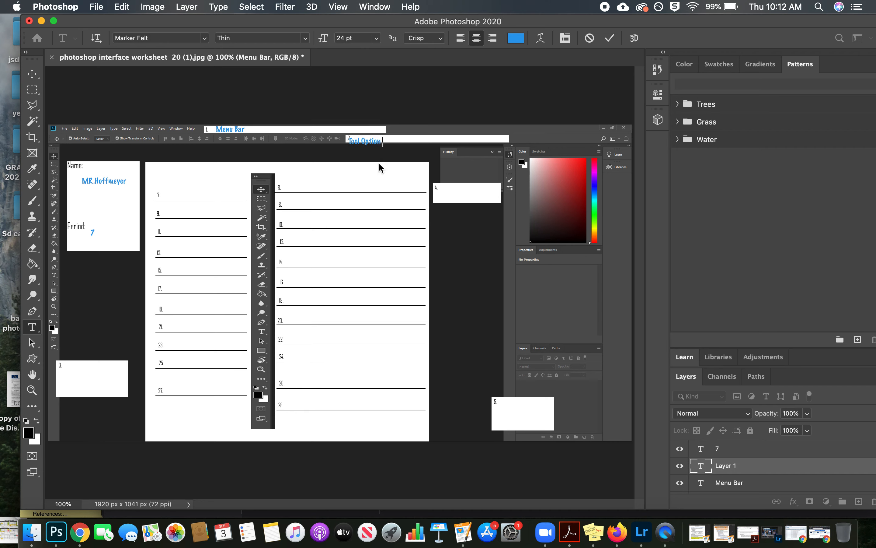
{"action": "left_click", "coordinate": [610, 38]}
{"action": "left_click", "coordinate": [33, 70]}
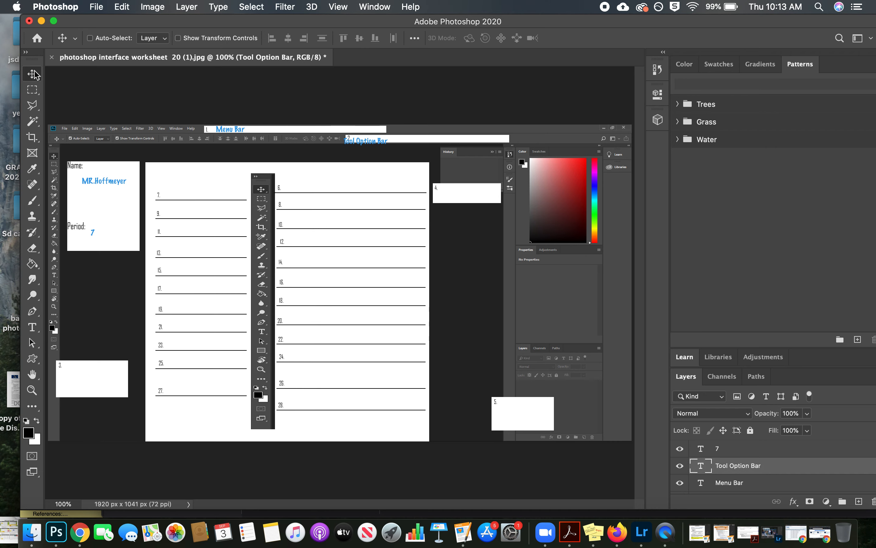
{"action": "left_click_drag", "start_coordinate": [364, 143], "coordinate": [373, 141]}
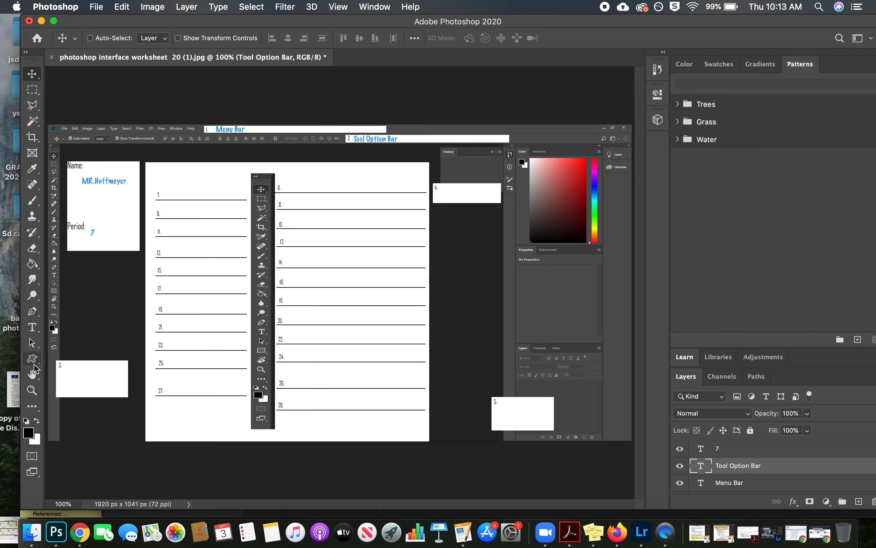
Step: Check the third label on the assignment page and add the text Tool Box in blank 3
{"action": "left_click", "coordinate": [32, 327]}
{"action": "left_click_drag", "start_coordinate": [286, 25], "coordinate": [203, 308]}
{"action": "left_click_drag", "start_coordinate": [322, 303], "coordinate": [383, 53]}
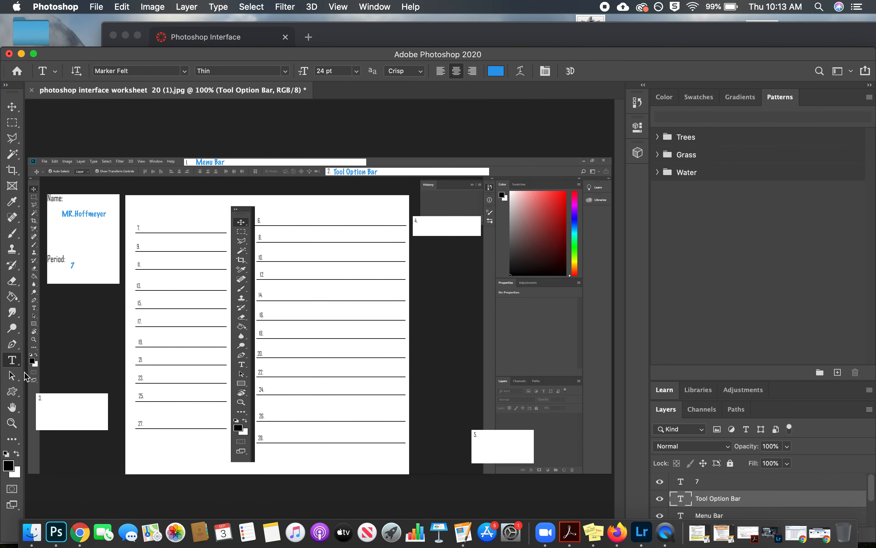
{"action": "left_click", "coordinate": [57, 405]}
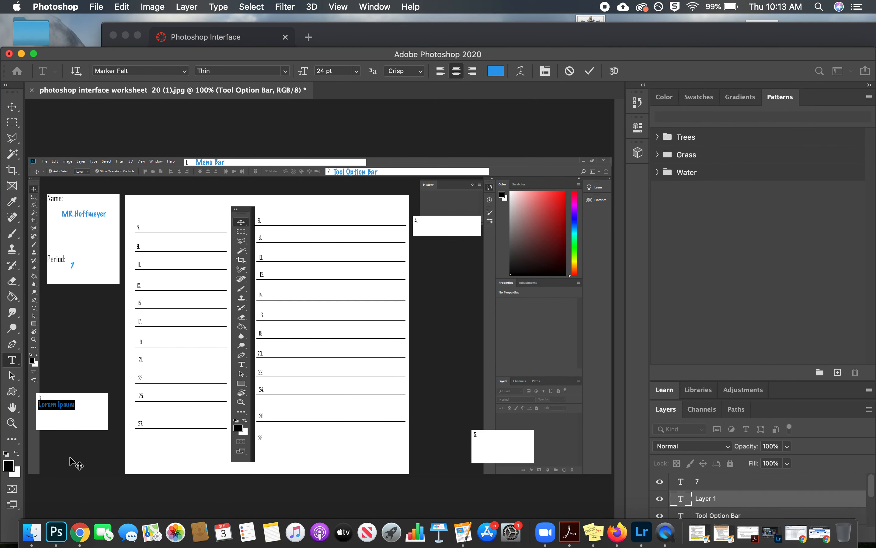
{"action": "type", "text": "Tool Box"}
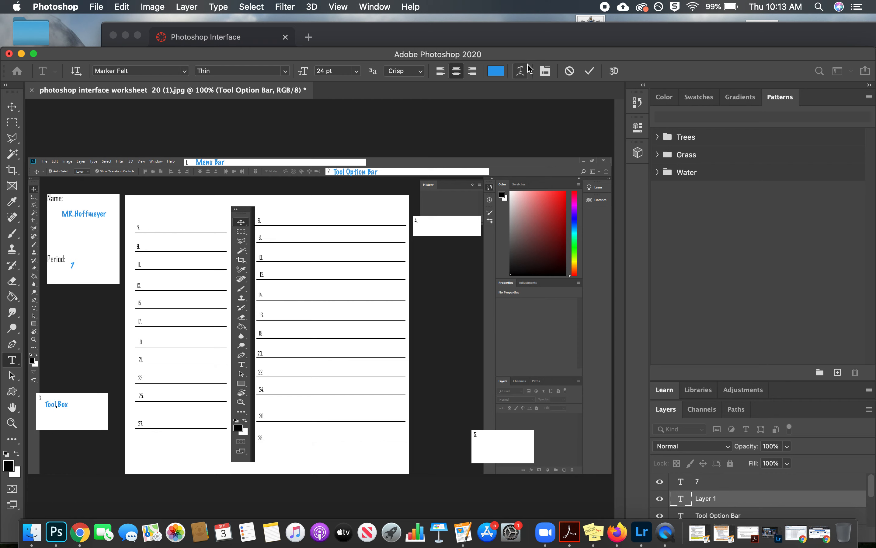
{"action": "left_click", "coordinate": [588, 70]}
{"action": "left_click_drag", "start_coordinate": [588, 58], "coordinate": [609, 34]}
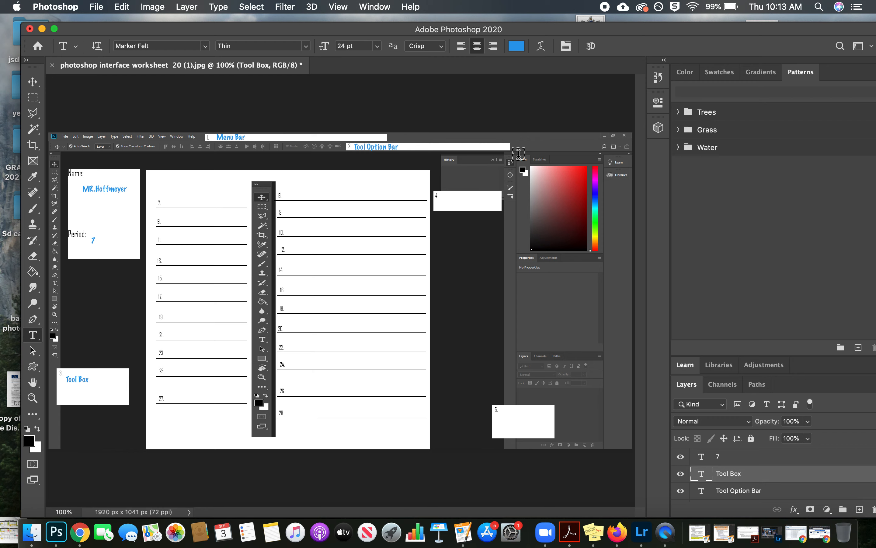
Step: Step the document history back to an earlier New Type Layer state and the Open state, and restore the latest state
{"action": "left_click", "coordinate": [659, 78]}
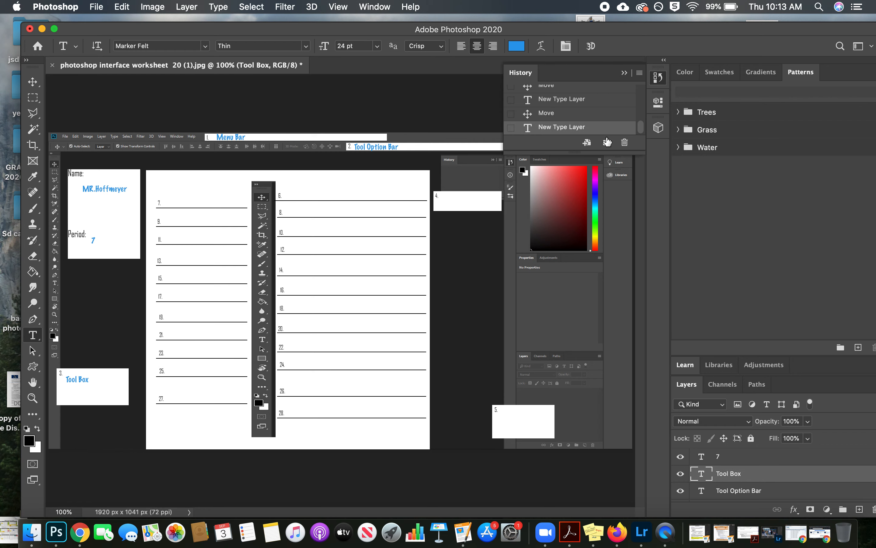
{"action": "scroll", "coordinate": [603, 95], "scroll_direction": "up", "scroll_amount": 1}
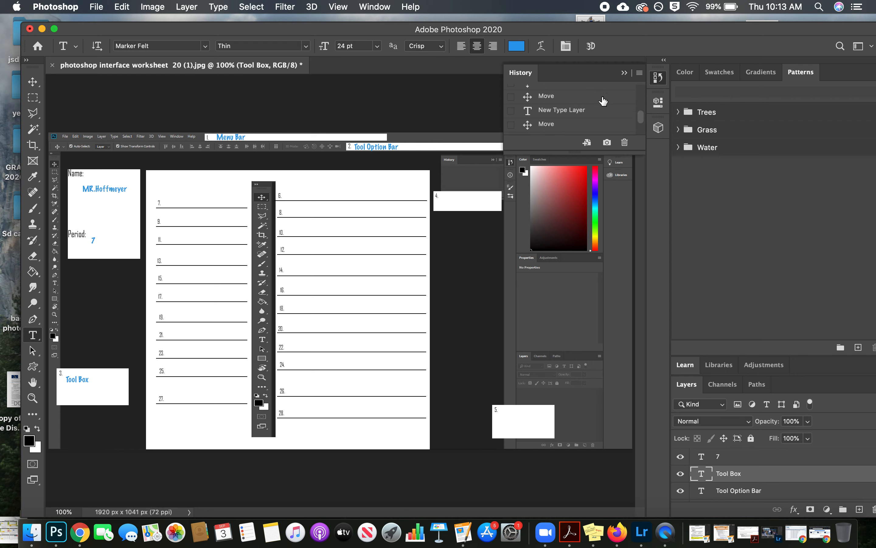
{"action": "scroll", "coordinate": [583, 131], "scroll_direction": "up", "scroll_amount": 2}
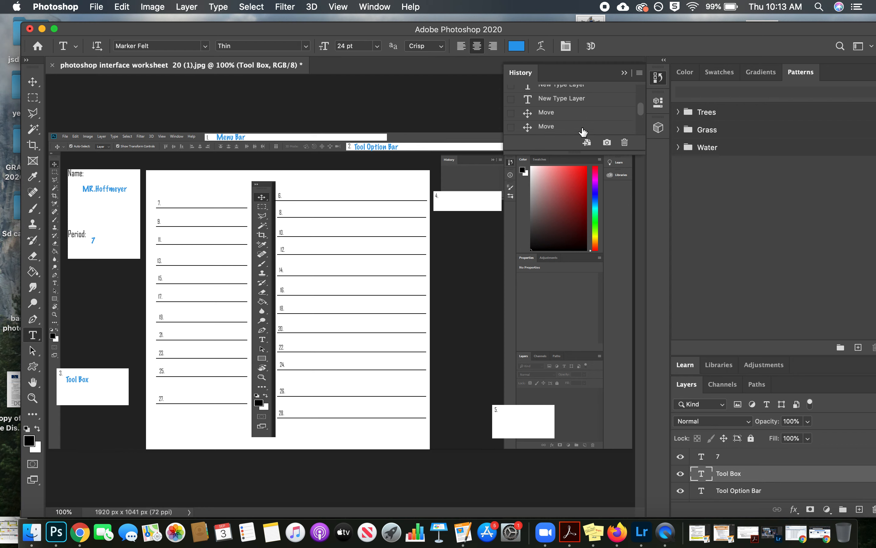
{"action": "left_click", "coordinate": [578, 103]}
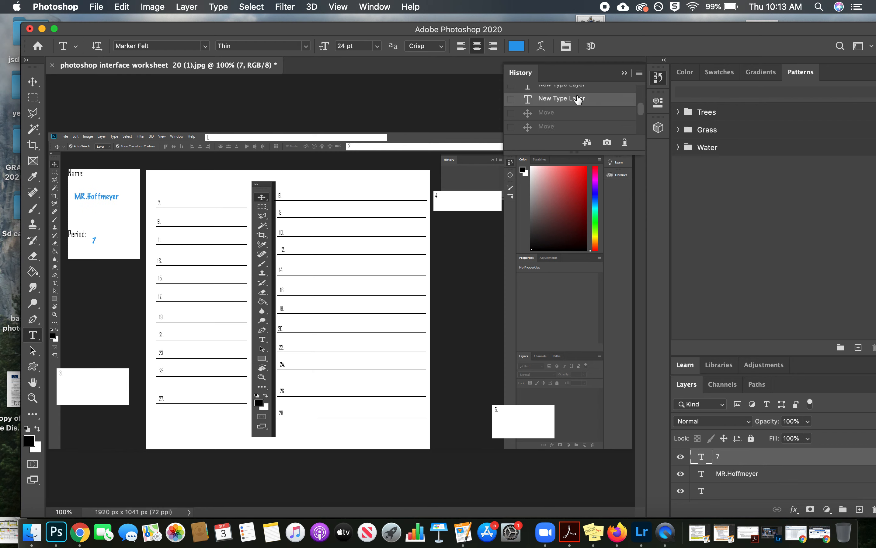
{"action": "scroll", "coordinate": [578, 101], "scroll_direction": "up", "scroll_amount": 3}
{"action": "left_click", "coordinate": [574, 108]}
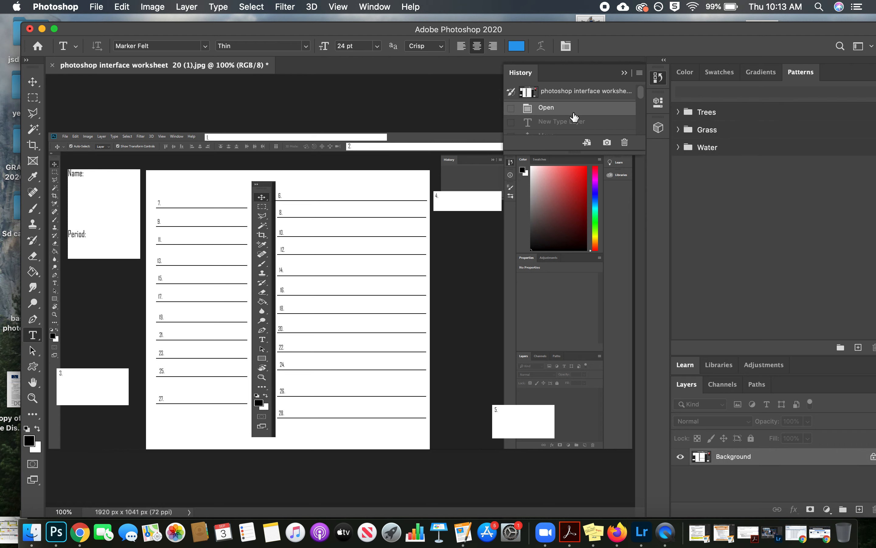
{"action": "scroll", "coordinate": [574, 117], "scroll_direction": "down", "scroll_amount": 5}
{"action": "left_click", "coordinate": [572, 127]}
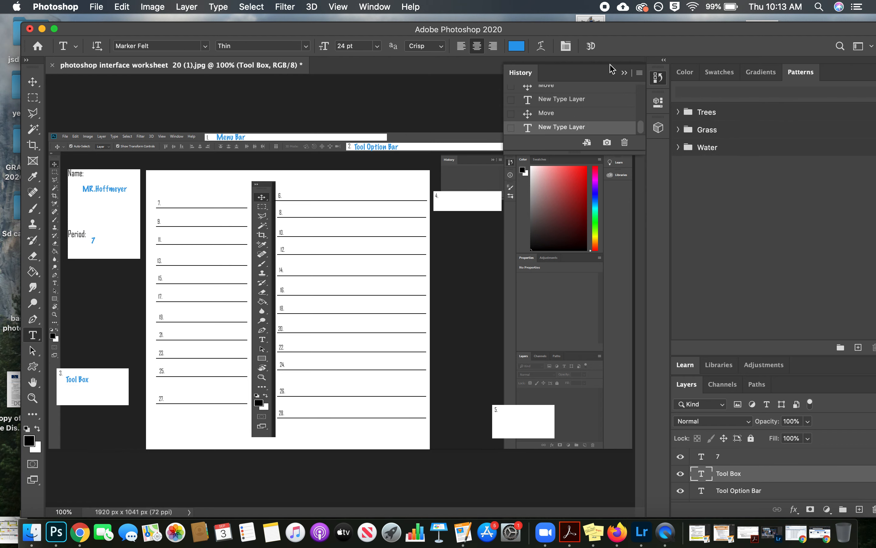
{"action": "left_click", "coordinate": [623, 73]}
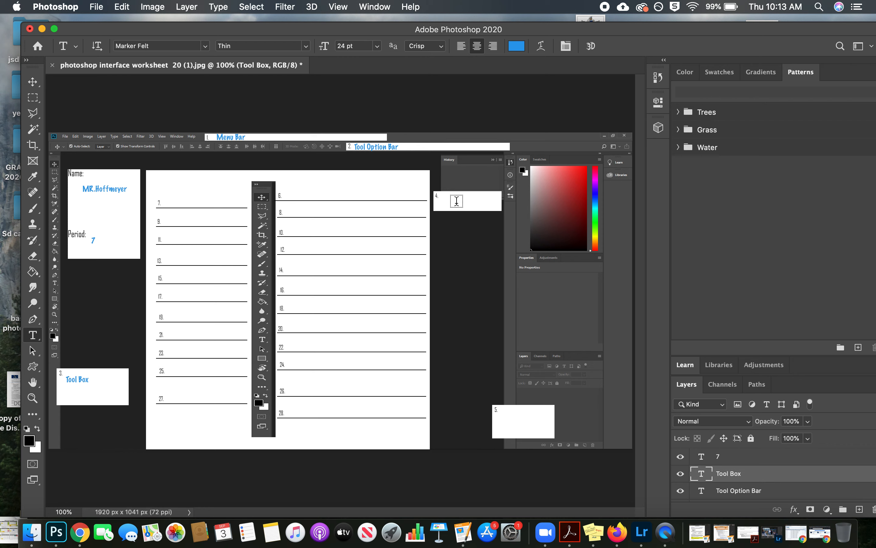
Step: Add the text History Pallet in blank 4 and shift it right, clear of the number
{"action": "left_click", "coordinate": [455, 201]}
{"action": "type", "text": "His"}
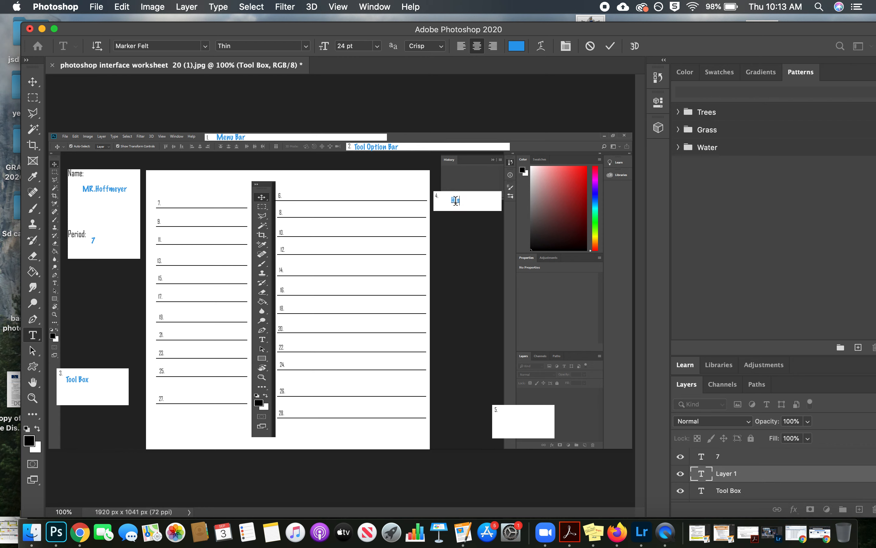
{"action": "type", "text": "tory Pallet"}
{"action": "left_click", "coordinate": [612, 47]}
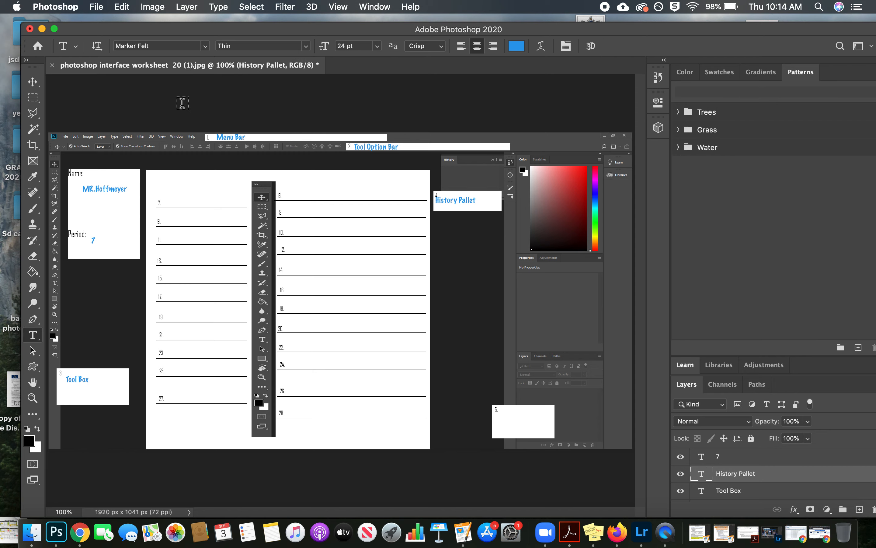
{"action": "left_click", "coordinate": [36, 78]}
{"action": "left_click_drag", "start_coordinate": [462, 198], "coordinate": [469, 198]}
Step: Add the text Floating Pallets in blank 5 and move it up and right so it fits inside the box
{"action": "mouse_move", "coordinate": [429, 31]}
{"action": "left_mouse_down"}
{"action": "mouse_move", "coordinate": [401, 219]}
{"action": "mouse_move", "coordinate": [408, 215]}
{"action": "mouse_move", "coordinate": [413, 383]}
{"action": "mouse_move", "coordinate": [335, 352]}
{"action": "mouse_move", "coordinate": [419, 321]}
{"action": "mouse_move", "coordinate": [446, 125]}
{"action": "mouse_move", "coordinate": [426, 36]}
{"action": "mouse_move", "coordinate": [418, 41]}
{"action": "left_mouse_up"}
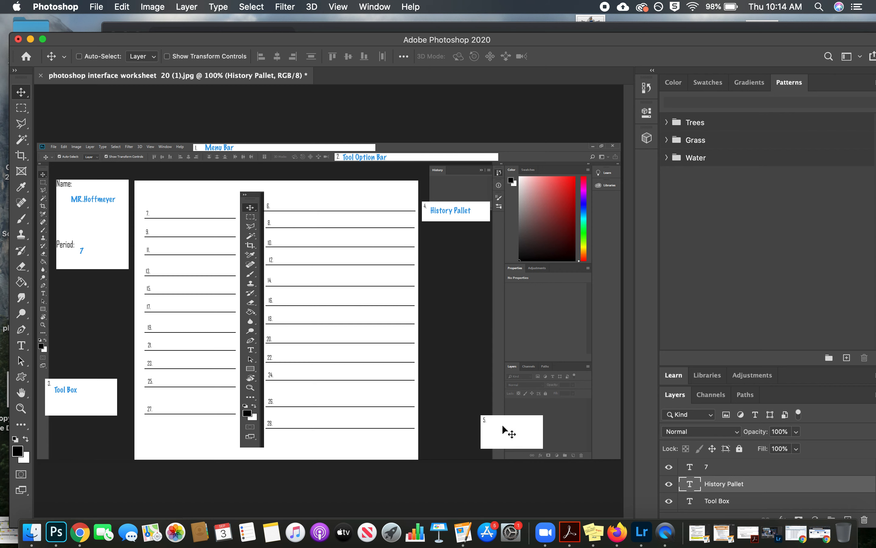
{"action": "left_click", "coordinate": [22, 345]}
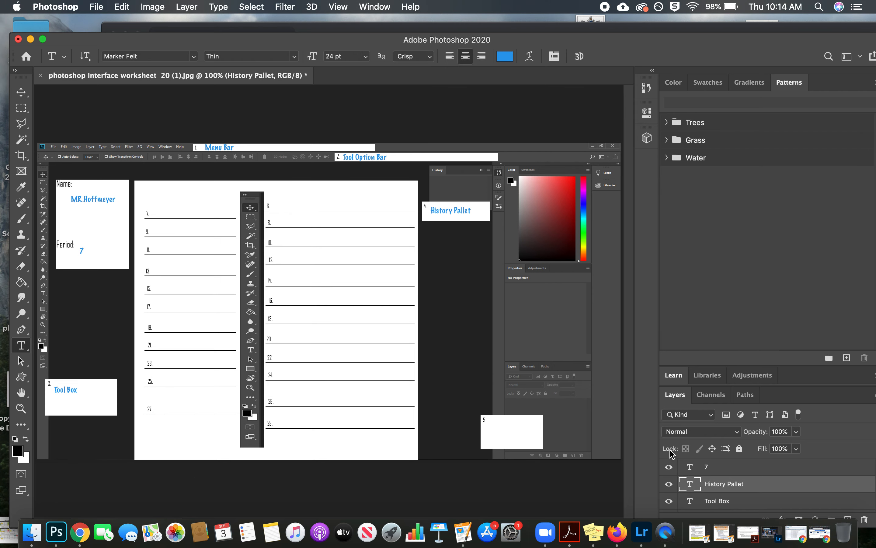
{"action": "left_click", "coordinate": [503, 435]}
{"action": "type", "text": "Eloating Pallets"}
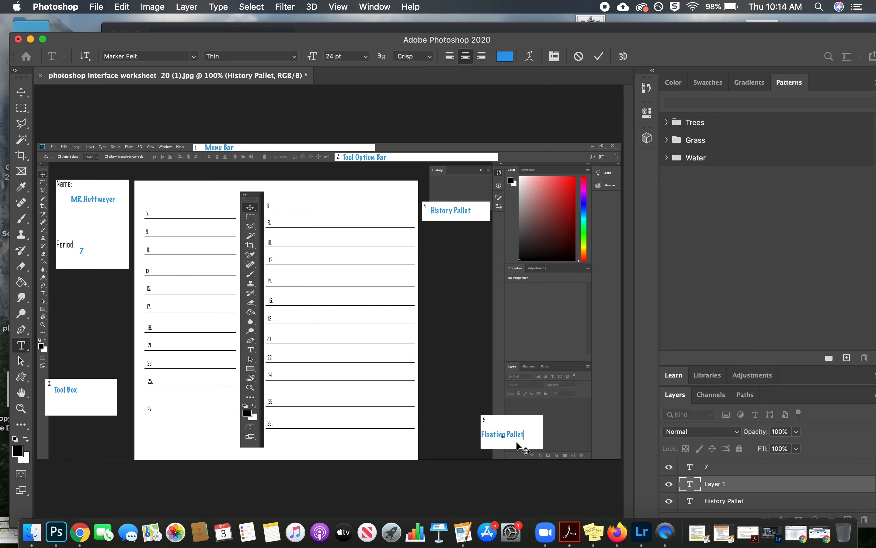
{"action": "left_click", "coordinate": [598, 56]}
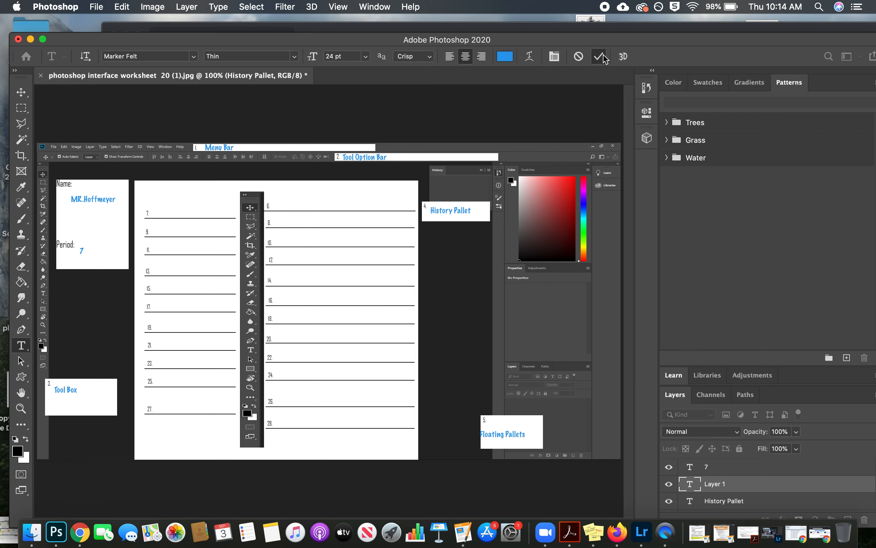
{"action": "left_click", "coordinate": [21, 92]}
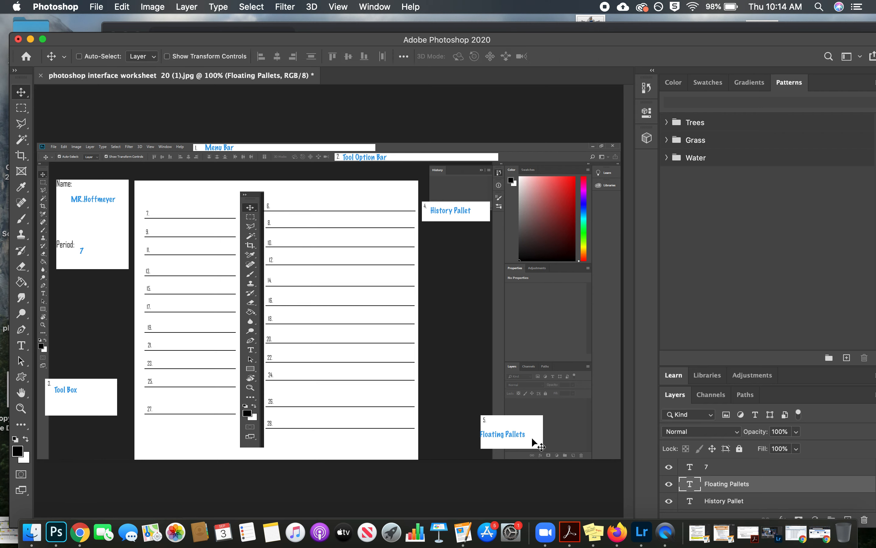
{"action": "left_click_drag", "start_coordinate": [520, 434], "coordinate": [529, 427]}
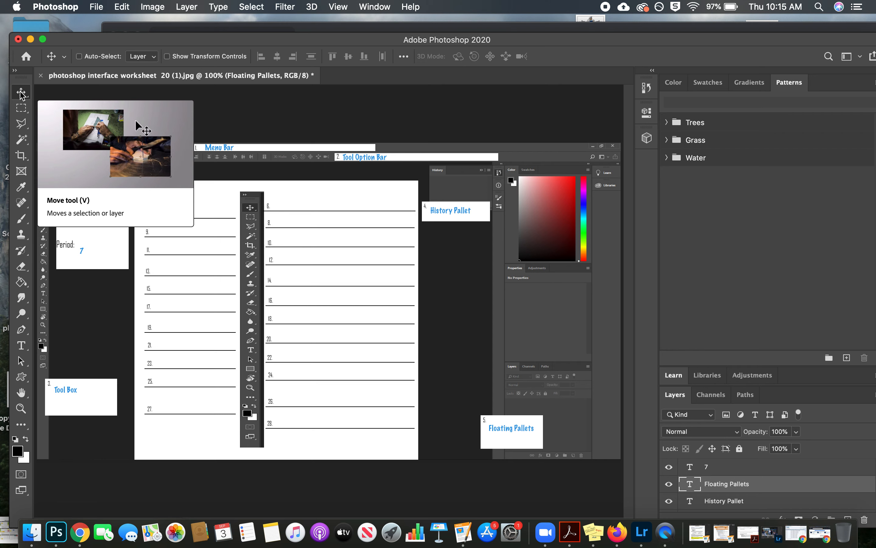
Step: Add the text Move Tool on the line for blank 6
{"action": "left_click", "coordinate": [22, 348]}
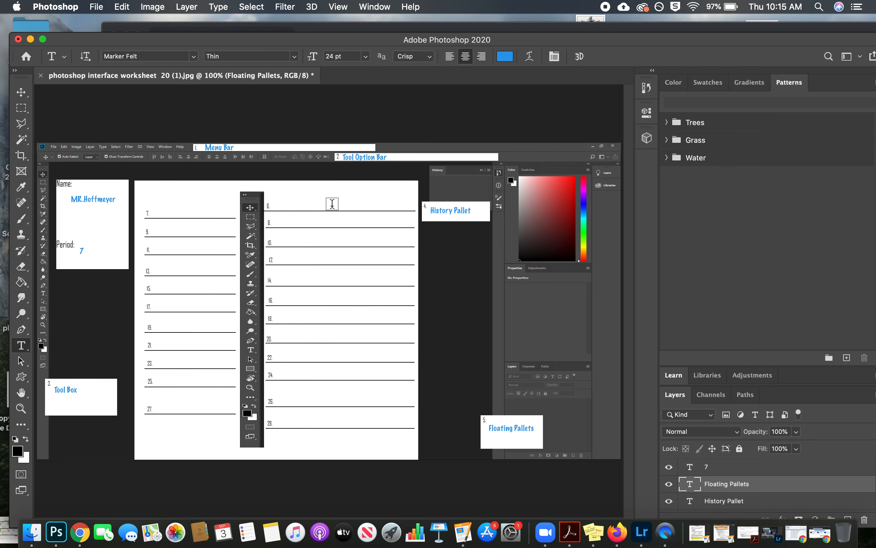
{"action": "left_click", "coordinate": [302, 202]}
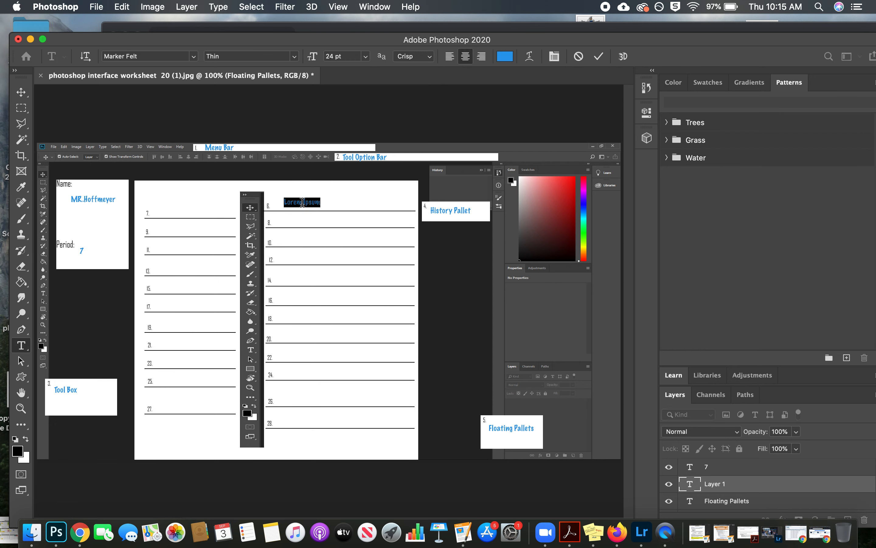
{"action": "type", "text": "Move Tool"}
{"action": "left_click", "coordinate": [599, 56]}
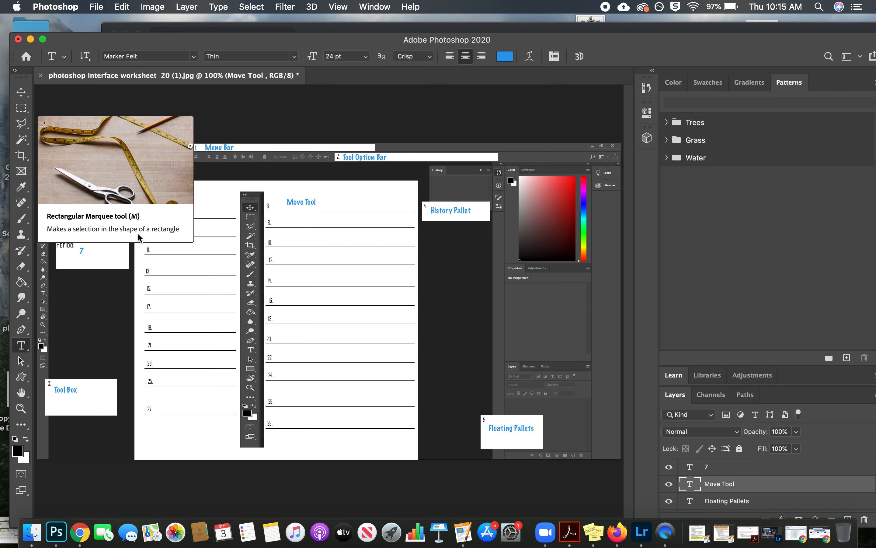
Step: Add the text Rectangular Marquee Tool in blank 7 and move it right onto the line, clear of the number
{"action": "left_click", "coordinate": [161, 213]}
{"action": "type", "text": "Rectangu"}
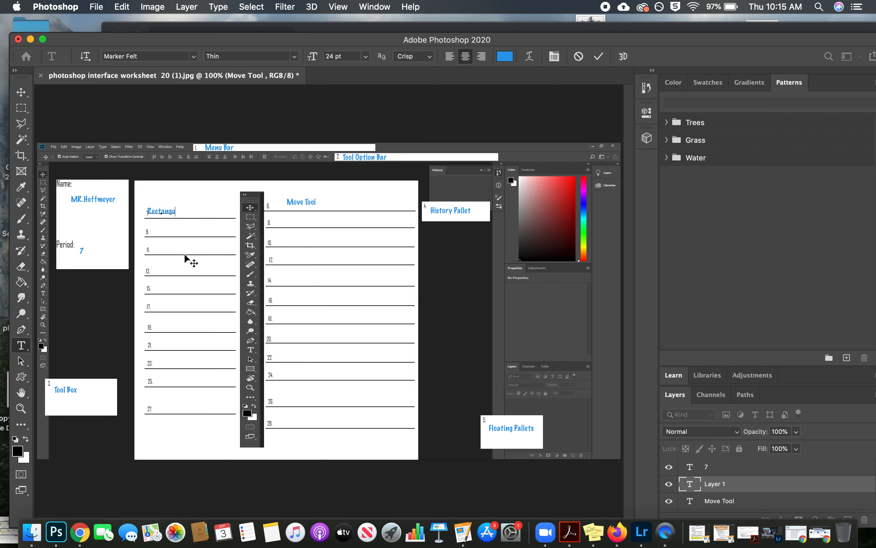
{"action": "type", "text": "lar Marquee Tool"}
{"action": "left_click", "coordinate": [598, 57]}
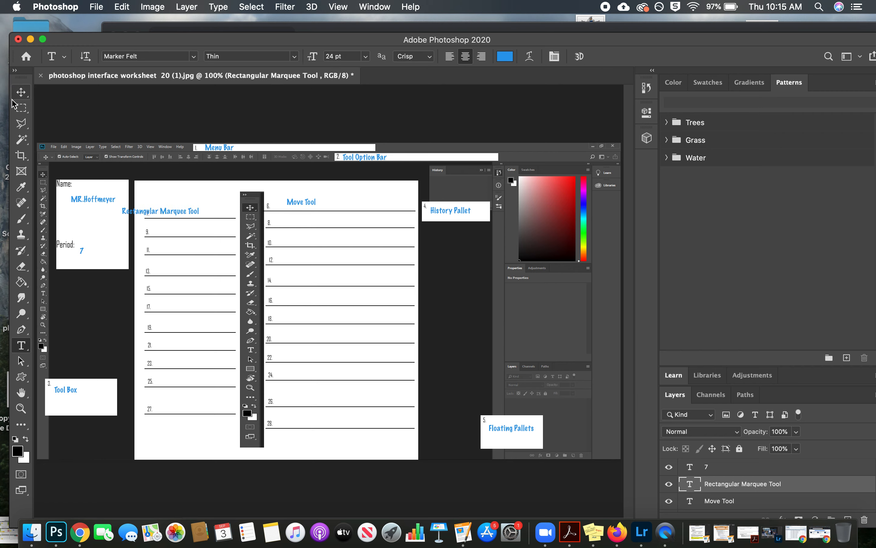
{"action": "left_click", "coordinate": [21, 92]}
{"action": "left_click_drag", "start_coordinate": [194, 212], "coordinate": [222, 211]}
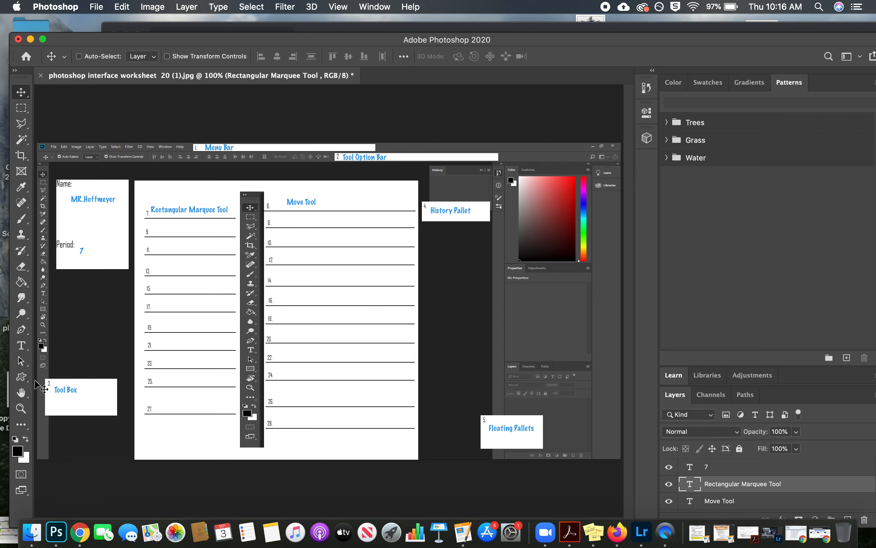
Step: Switch the marquee tool to the Elliptical Marquee Tool and show the marquee group's variants again
{"action": "left_click", "coordinate": [21, 108]}
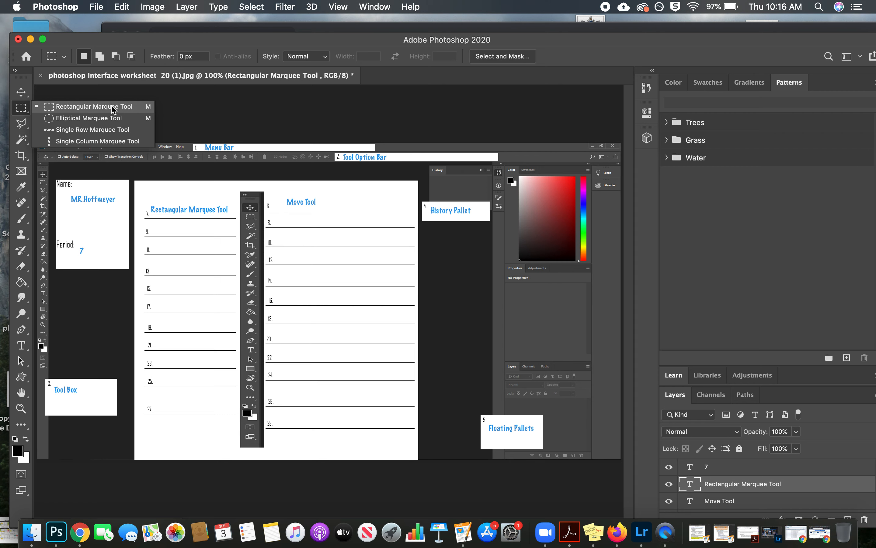
{"action": "left_click", "coordinate": [131, 119]}
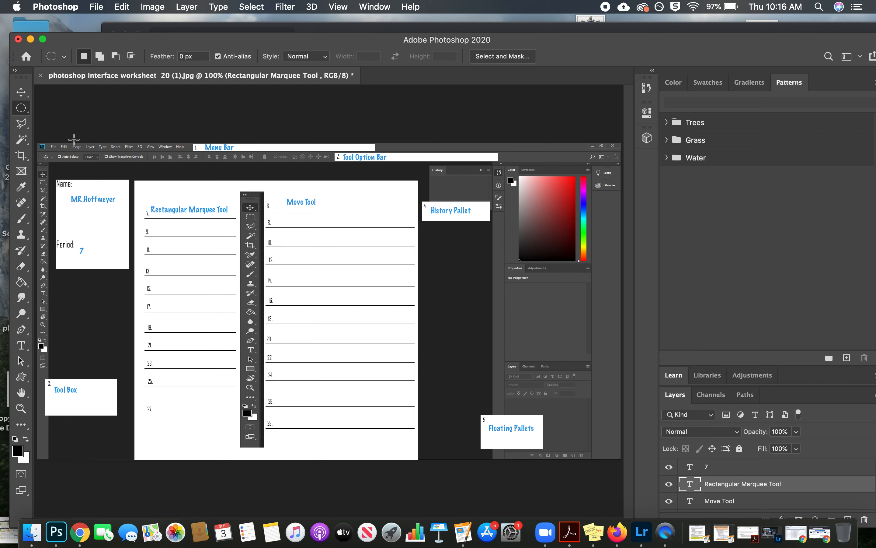
{"action": "left_click", "coordinate": [21, 108]}
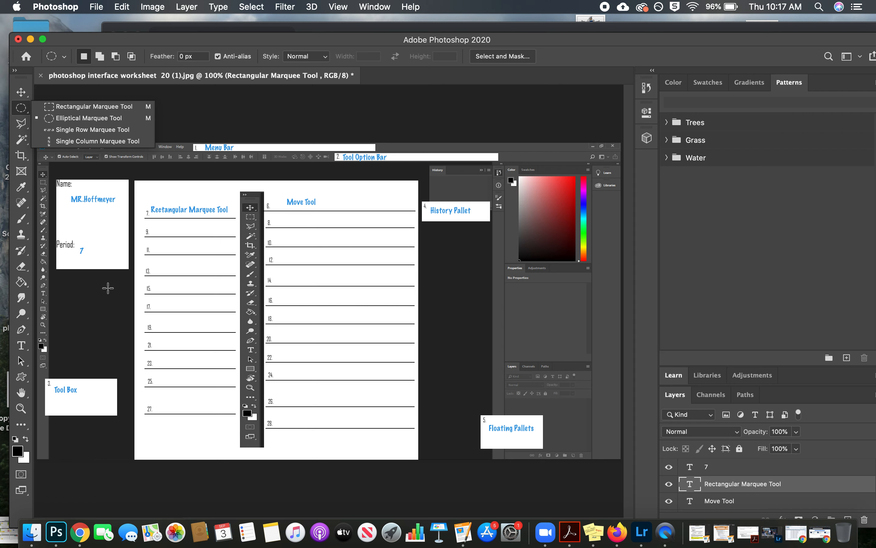
Step: Show the tools grouped with the Paint Bucket, switch to the Gradient Tool and return to the Paint Bucket Tool
{"action": "left_click", "coordinate": [22, 283]}
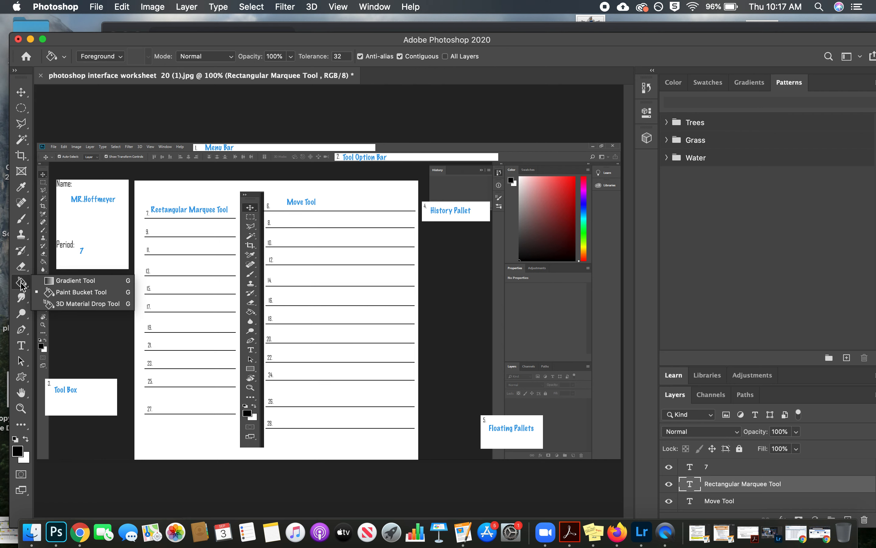
{"action": "left_click", "coordinate": [93, 281]}
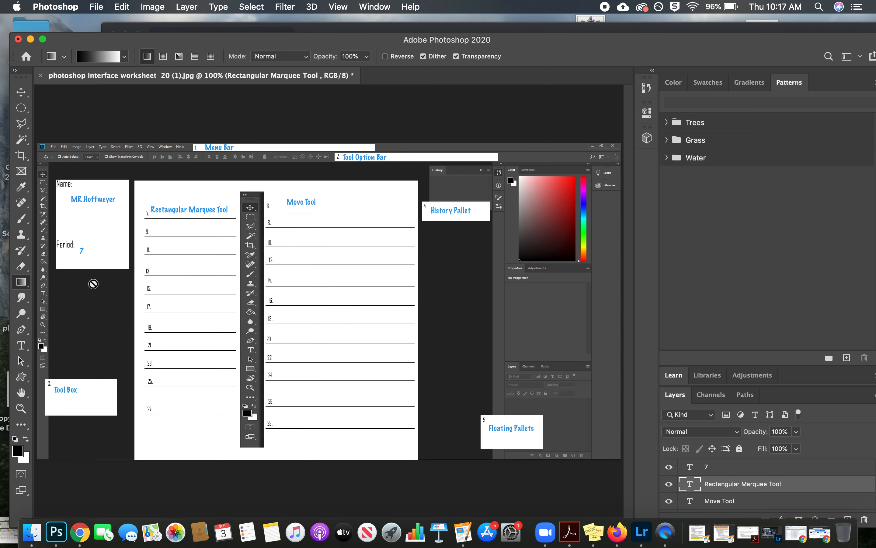
{"action": "left_click", "coordinate": [22, 288]}
{"action": "left_click", "coordinate": [78, 293]}
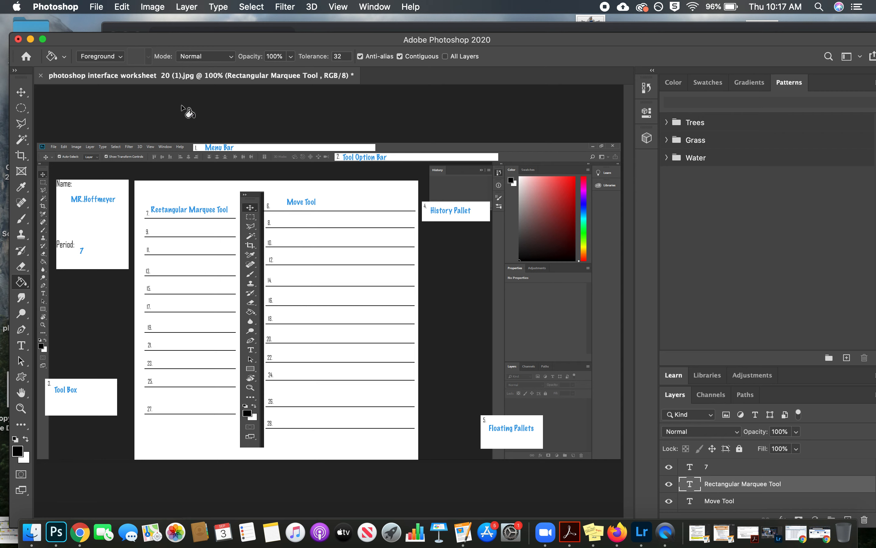
Step: Start saving the worksheet under a new file name made of 7, the person's name and Interface, separated by underscores
{"action": "left_click", "coordinate": [97, 7]}
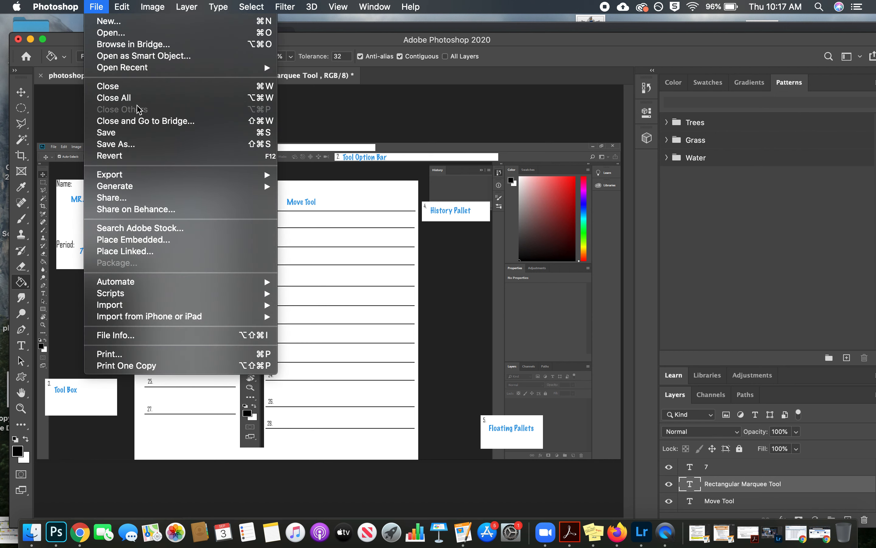
{"action": "left_click", "coordinate": [137, 144]}
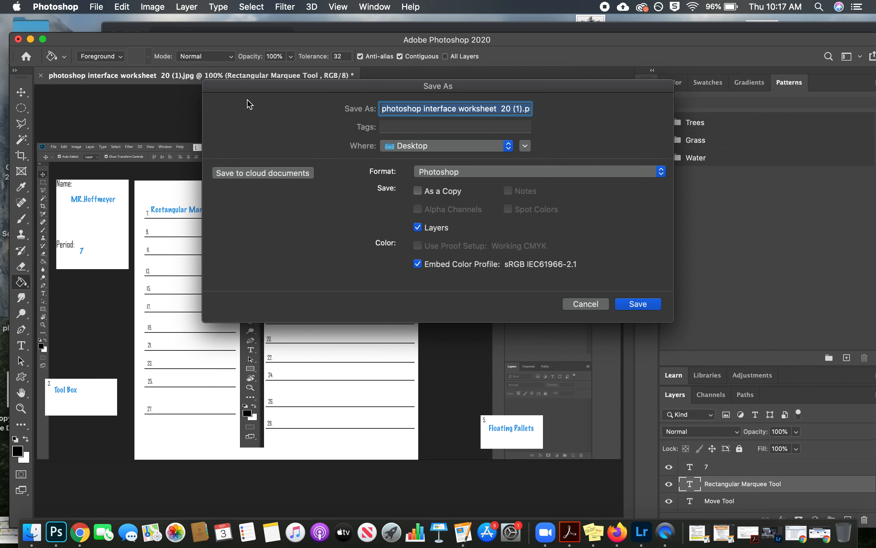
{"action": "left_click_drag", "start_coordinate": [241, 86], "coordinate": [203, 93]}
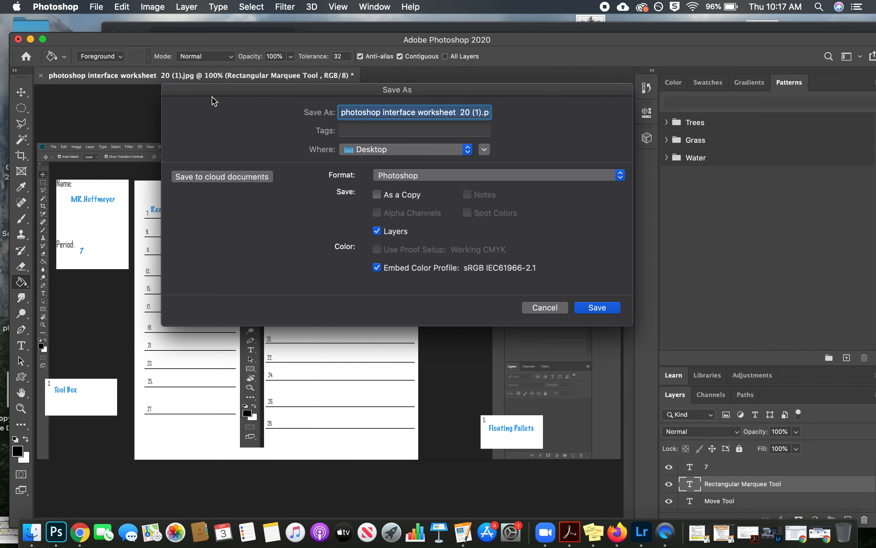
{"action": "left_click_drag", "start_coordinate": [228, 88], "coordinate": [213, 93]}
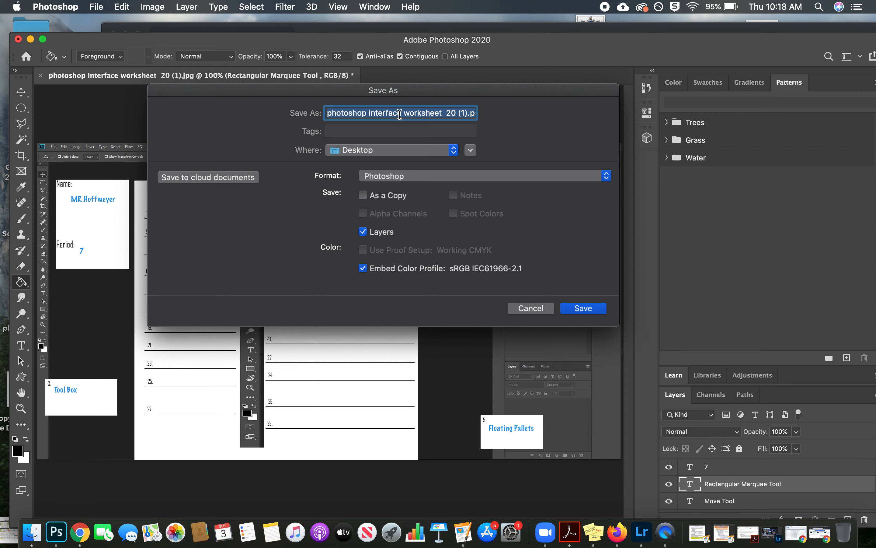
{"action": "type", "text": "7"}
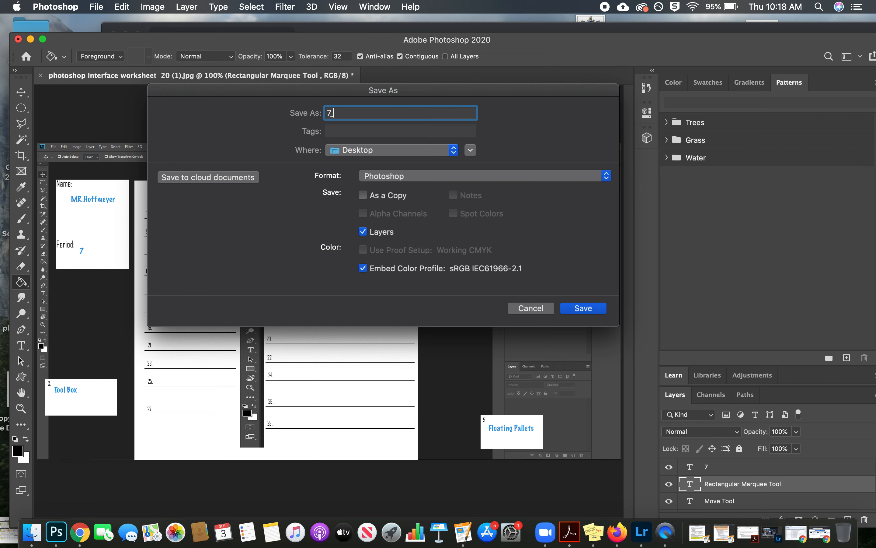
{"action": "type", "text": "_HoffmeyerMr"}
{"action": "type", "text": "_Interface"}
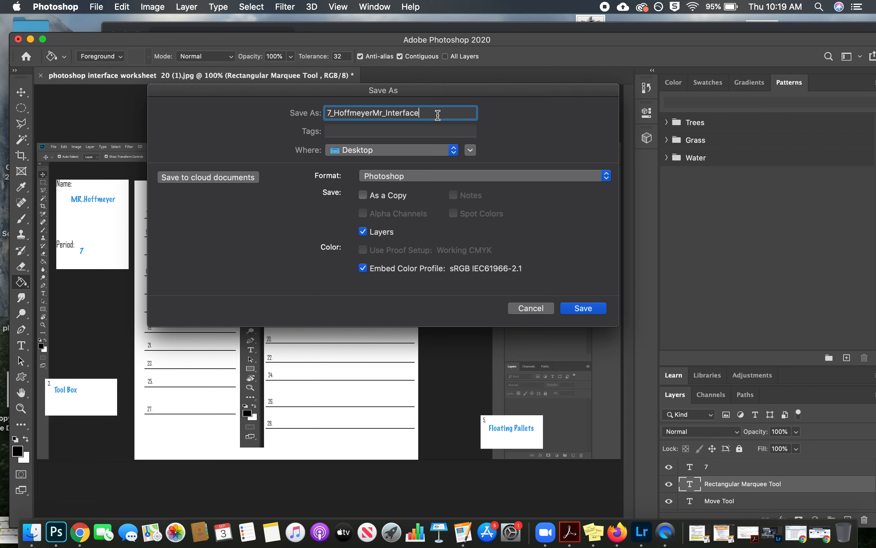
Step: Set the file format to JPEG and save the copy to the Desktop at Maximum quality
{"action": "left_click", "coordinate": [416, 176]}
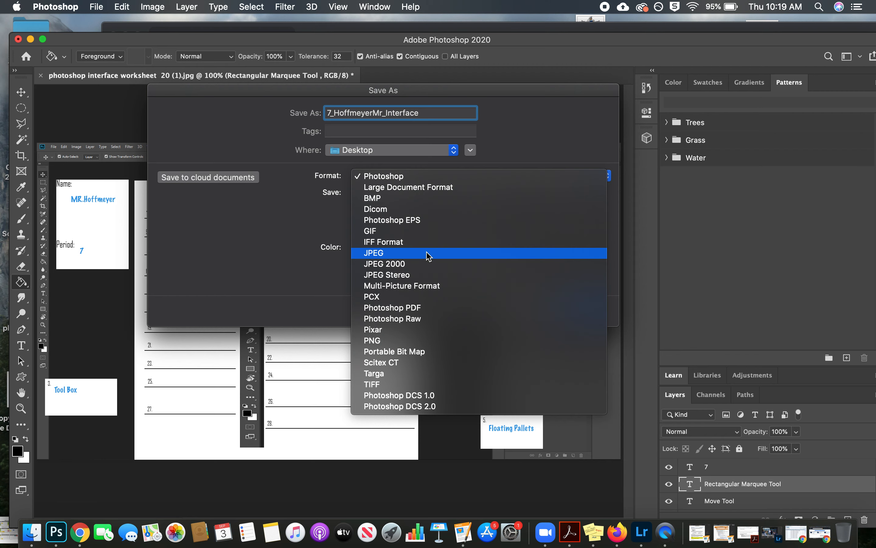
{"action": "left_click", "coordinate": [427, 255]}
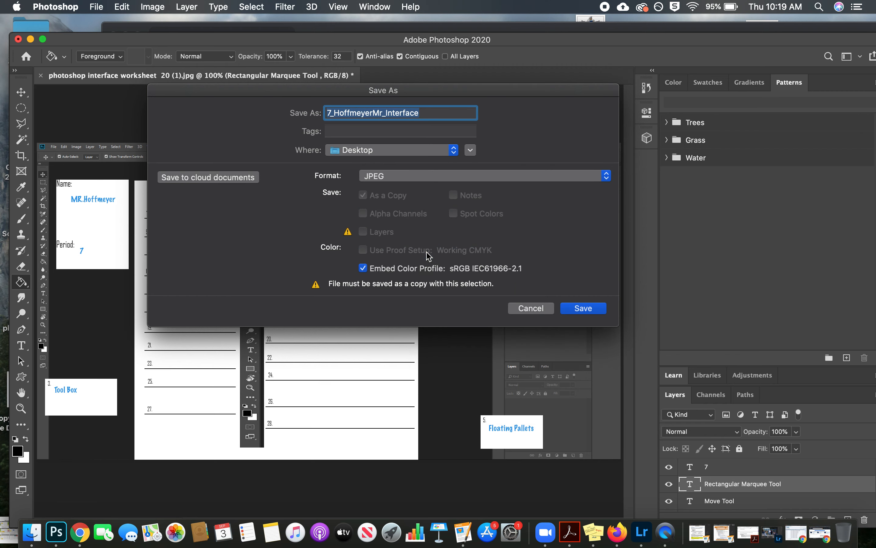
{"action": "left_click", "coordinate": [582, 312]}
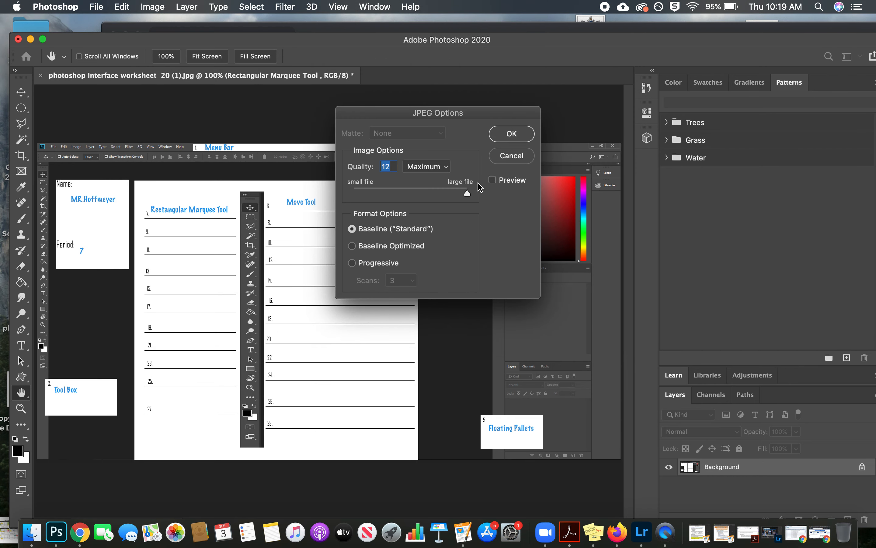
{"action": "left_click_drag", "start_coordinate": [467, 194], "coordinate": [492, 202]}
{"action": "left_click_drag", "start_coordinate": [512, 118], "coordinate": [490, 115]}
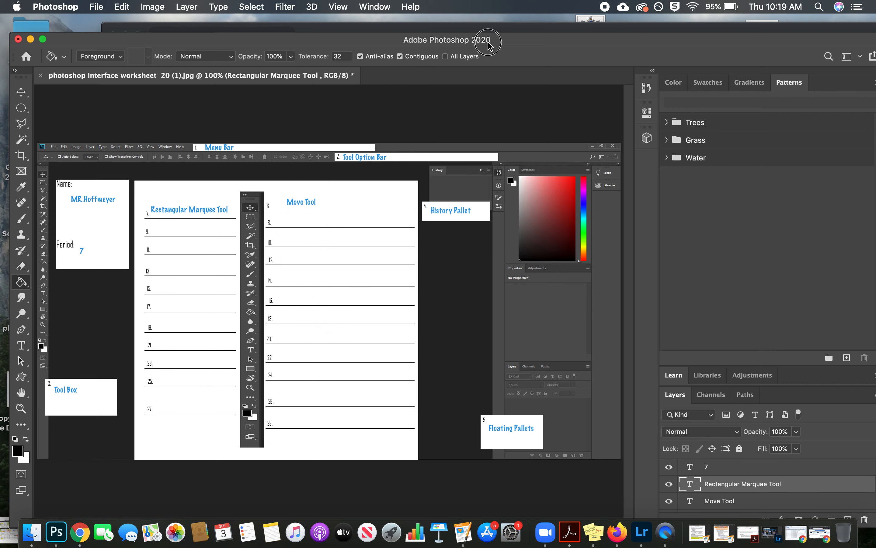
Step: Move the Photoshop window aside and review the submission details and instructions on the Photoshop Interface assignment page in Chrome
{"action": "left_click_drag", "start_coordinate": [481, 43], "coordinate": [470, 168]}
{"action": "left_click_drag", "start_coordinate": [463, 36], "coordinate": [383, 28]}
{"action": "scroll", "coordinate": [379, 181], "scroll_direction": "down", "scroll_amount": 10}
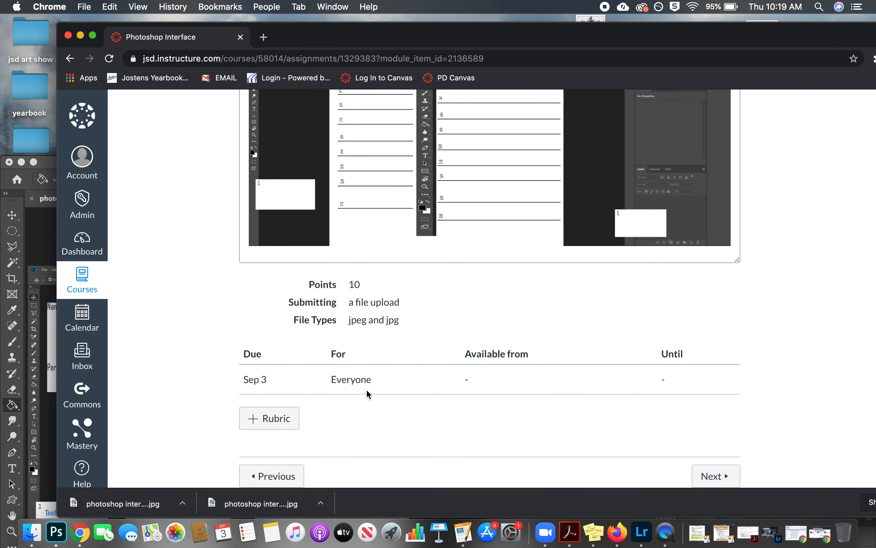
{"action": "scroll", "coordinate": [366, 389], "scroll_direction": "up", "scroll_amount": 15}
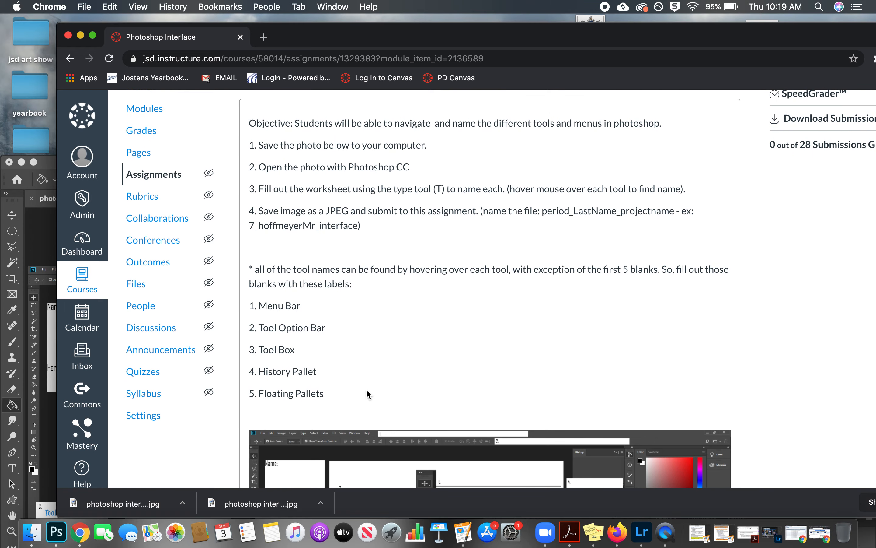
{"action": "scroll", "coordinate": [521, 230], "scroll_direction": "up", "scroll_amount": 3}
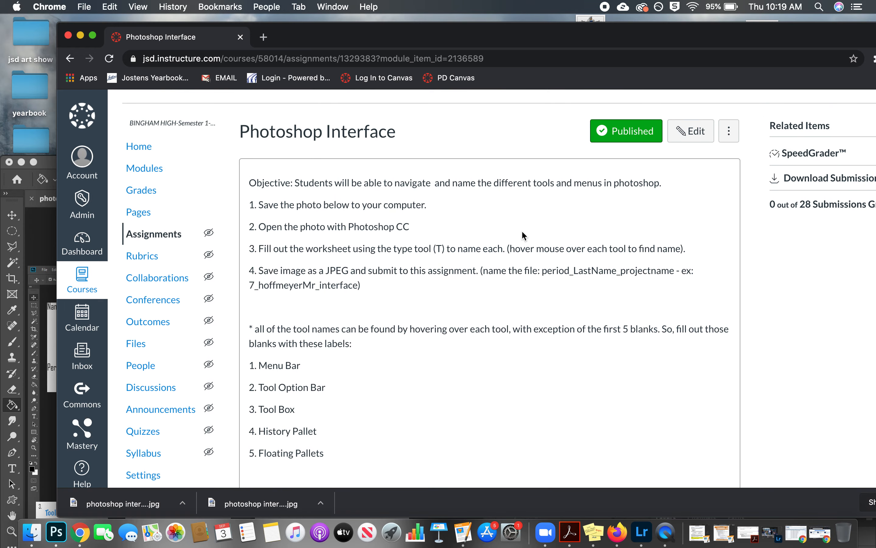